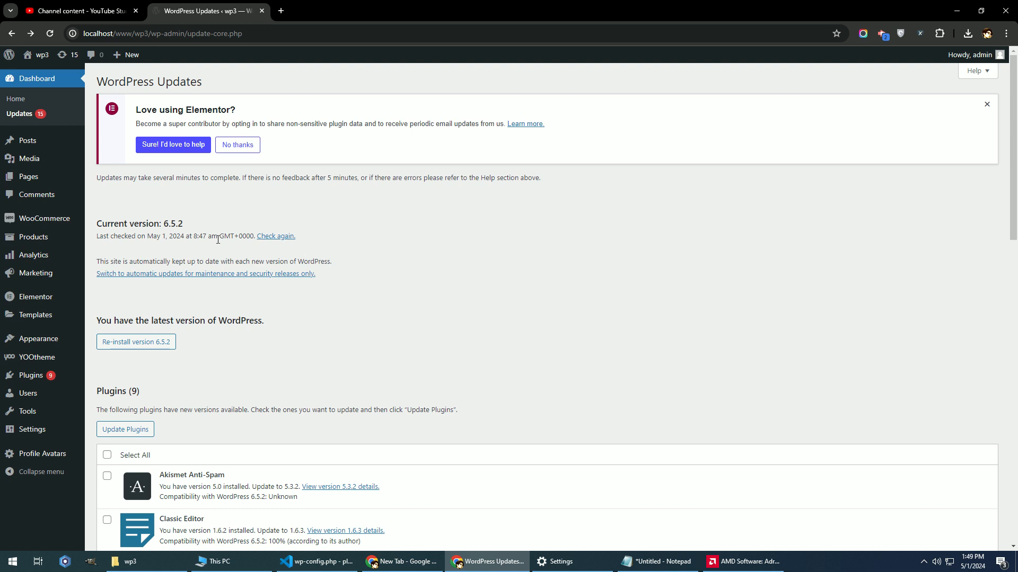
Switch to wp-config.php in VS Code and place the cursor on blank line 86, above the "stop editing" comment
{"action": "left_click_drag", "start_coordinate": [116, 226], "coordinate": [180, 226]}
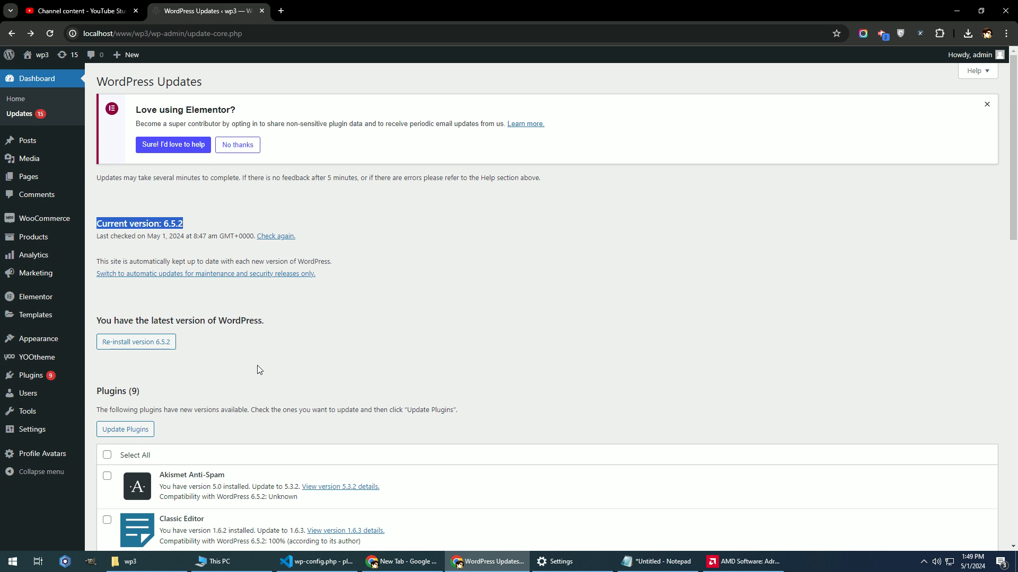
{"action": "left_click", "coordinate": [171, 558]}
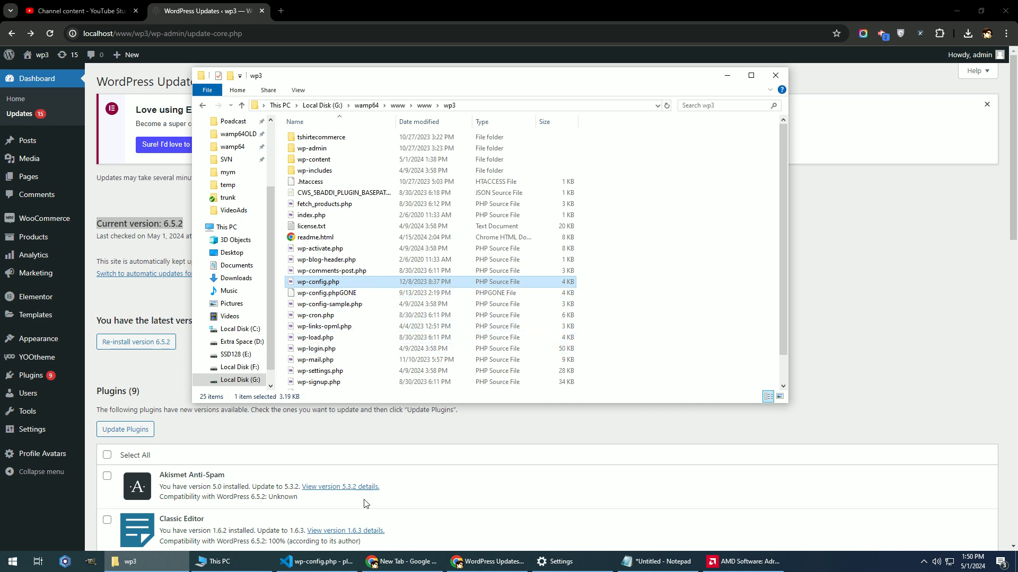
{"action": "left_click", "coordinate": [318, 562]}
{"action": "scroll", "coordinate": [297, 330], "scroll_direction": "up", "scroll_amount": 15}
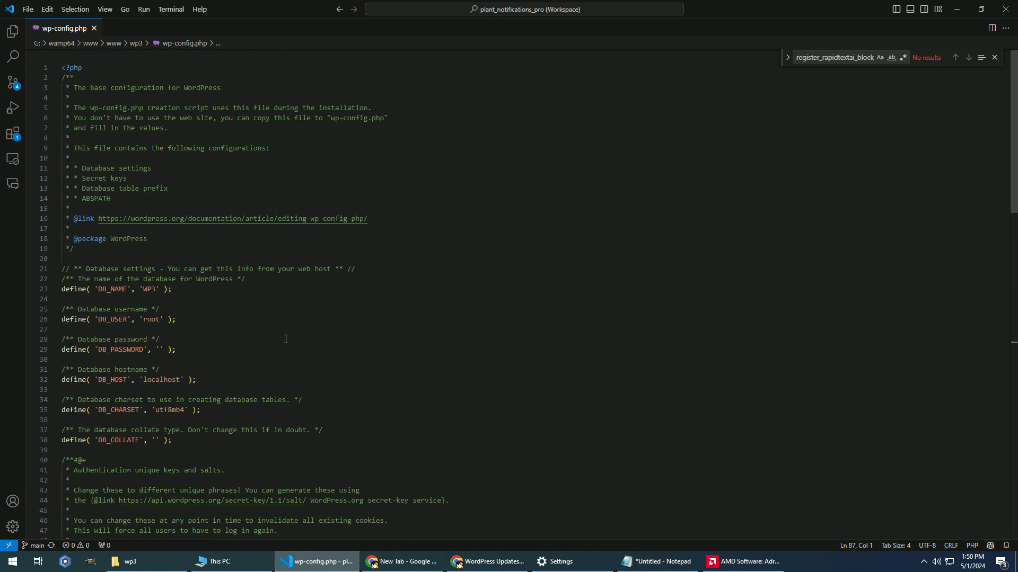
{"action": "scroll", "coordinate": [285, 336], "scroll_direction": "down", "scroll_amount": 16}
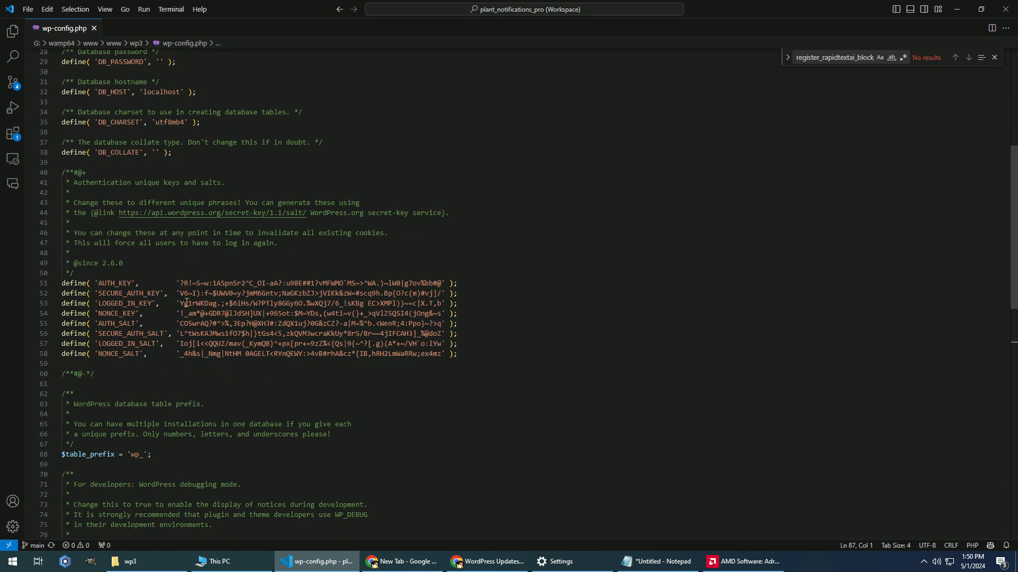
{"action": "scroll", "coordinate": [187, 306], "scroll_direction": "down", "scroll_amount": 3}
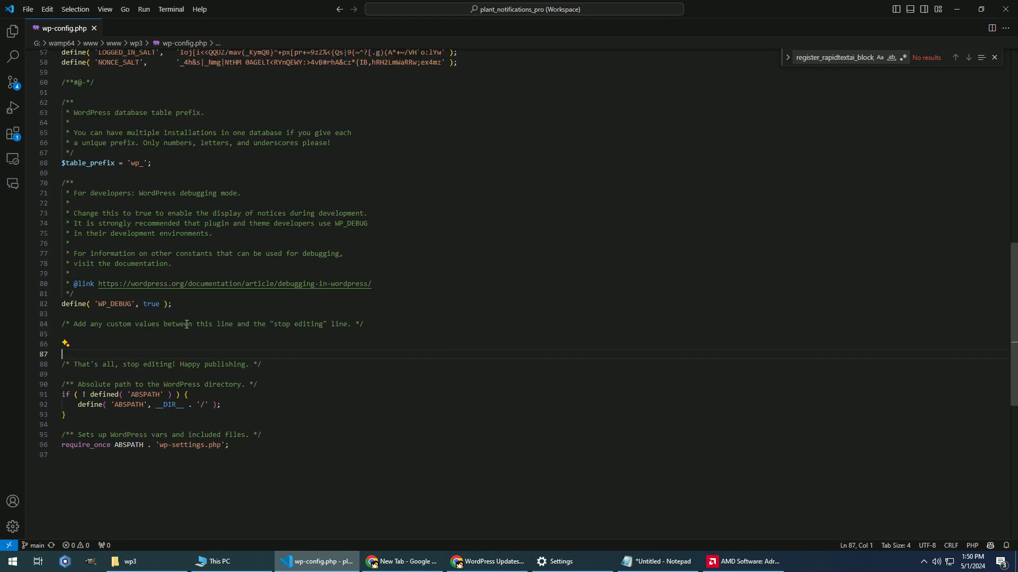
{"action": "double_click", "coordinate": [87, 366]}
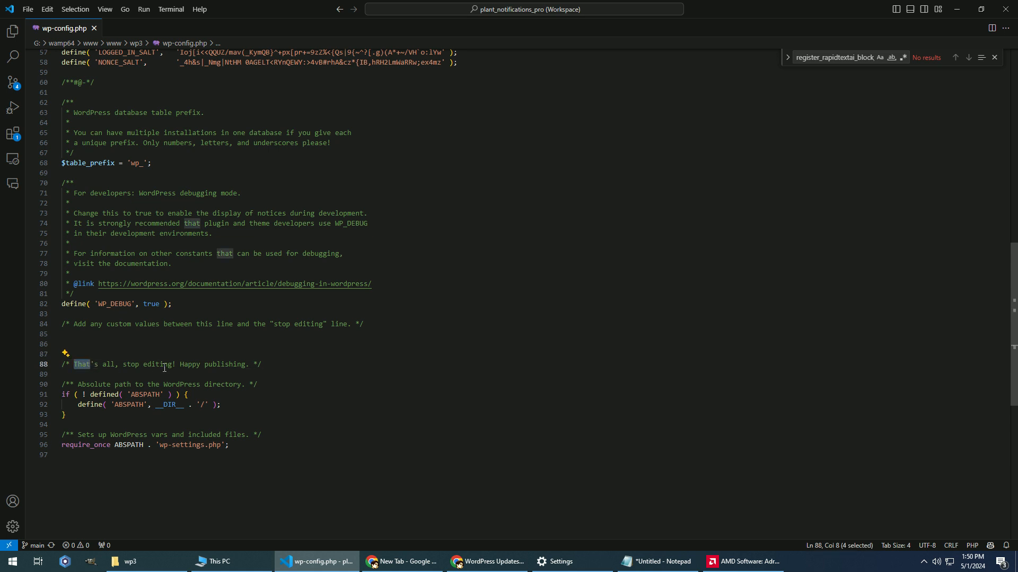
{"action": "left_click", "coordinate": [79, 344]}
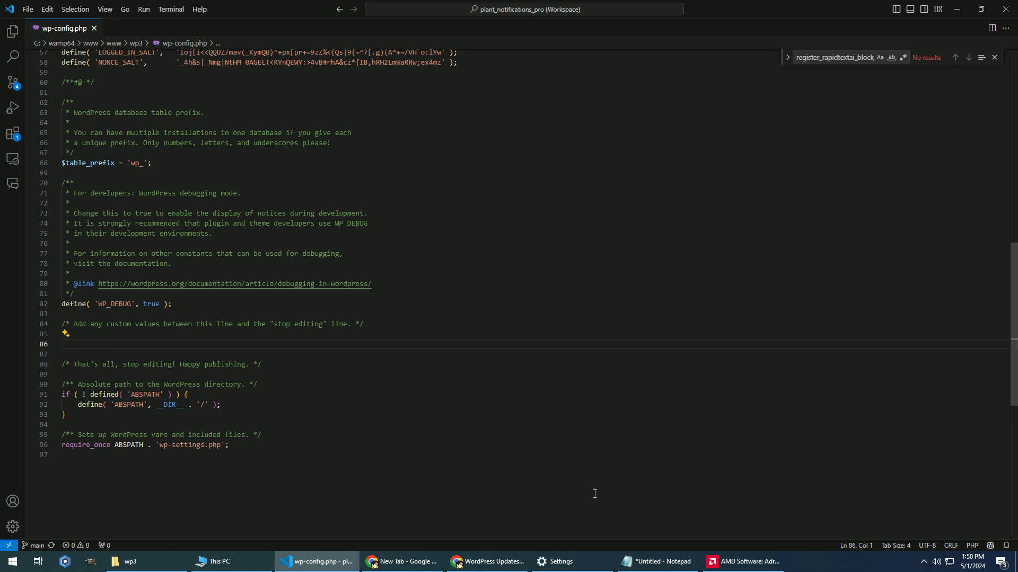
Switch to Notepad and copy the line define( 'WP_AUTO_UPDATE_CORE', true );
{"action": "left_click", "coordinate": [660, 561]}
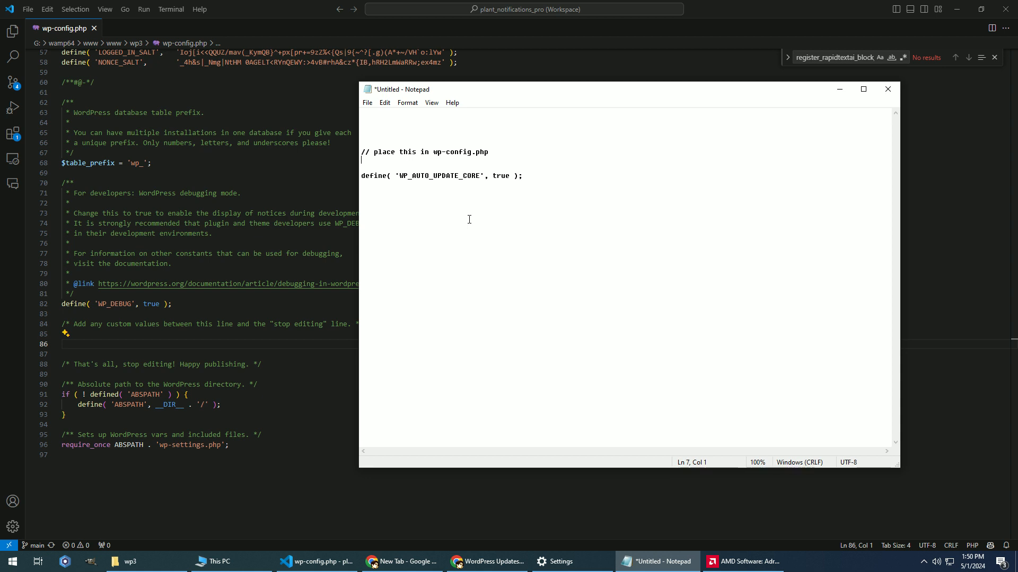
{"action": "double_click", "coordinate": [390, 178]}
{"action": "double_click", "coordinate": [387, 178]}
{"action": "left_click_drag", "start_coordinate": [527, 177], "coordinate": [367, 176]}
{"action": "right_click", "coordinate": [367, 175]}
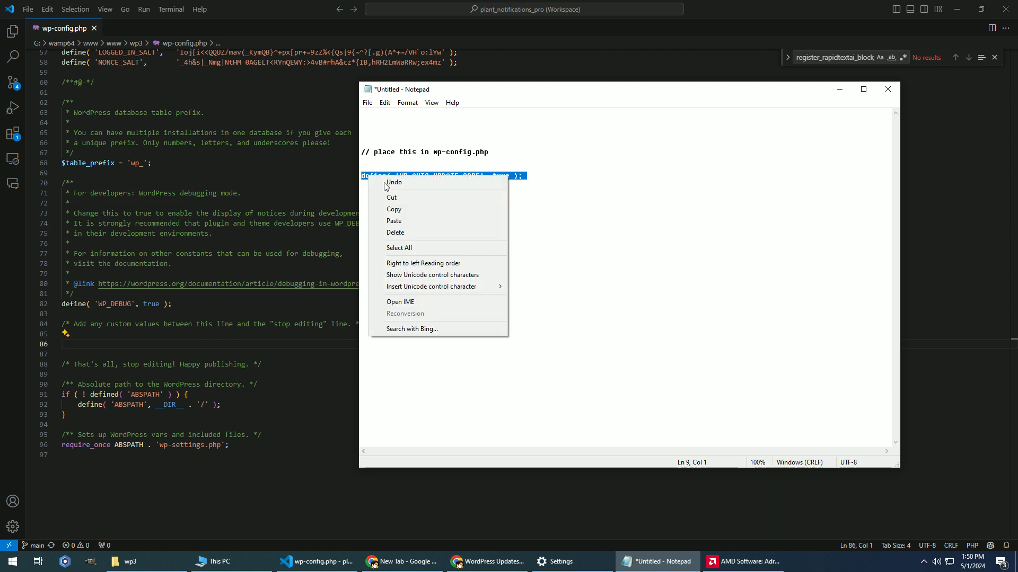
{"action": "left_click", "coordinate": [392, 210]}
Paste the copied WP_AUTO_UPDATE_CORE line on line 86 of wp-config.php and save the file
{"action": "left_click", "coordinate": [69, 348]}
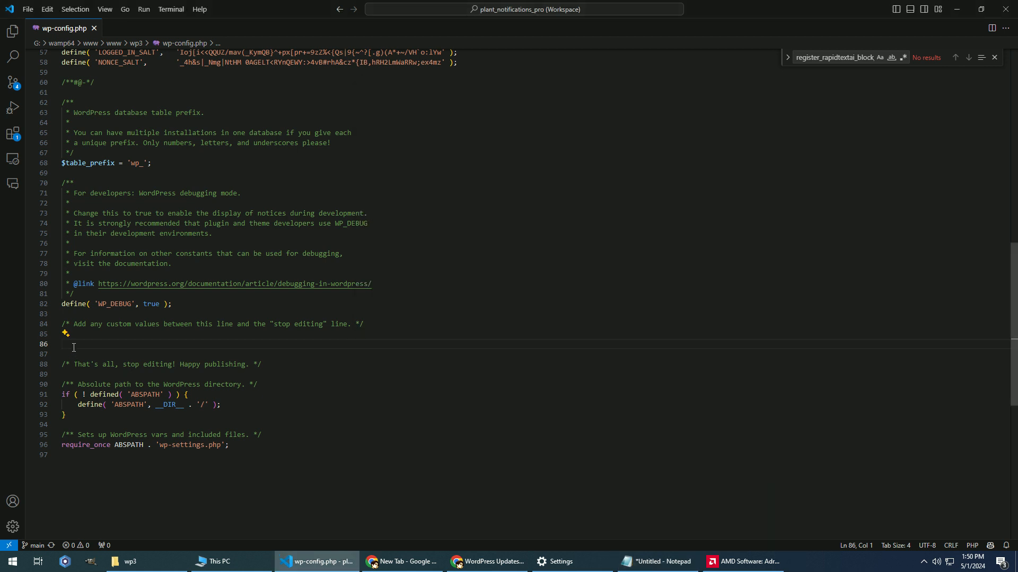
{"action": "right_click", "coordinate": [70, 346]}
{"action": "left_click", "coordinate": [106, 319]}
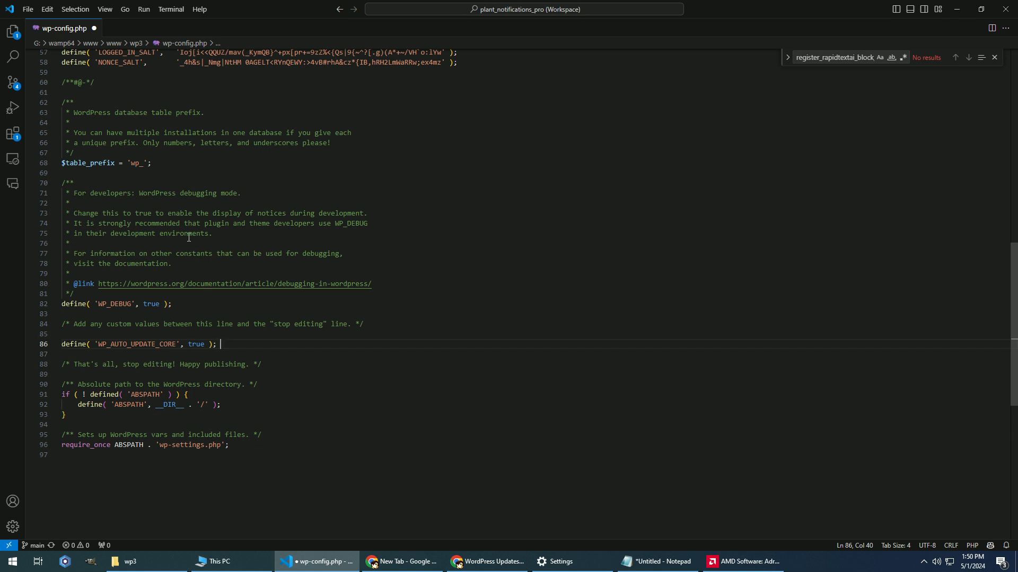
{"action": "key", "text": "ctrl+s"}
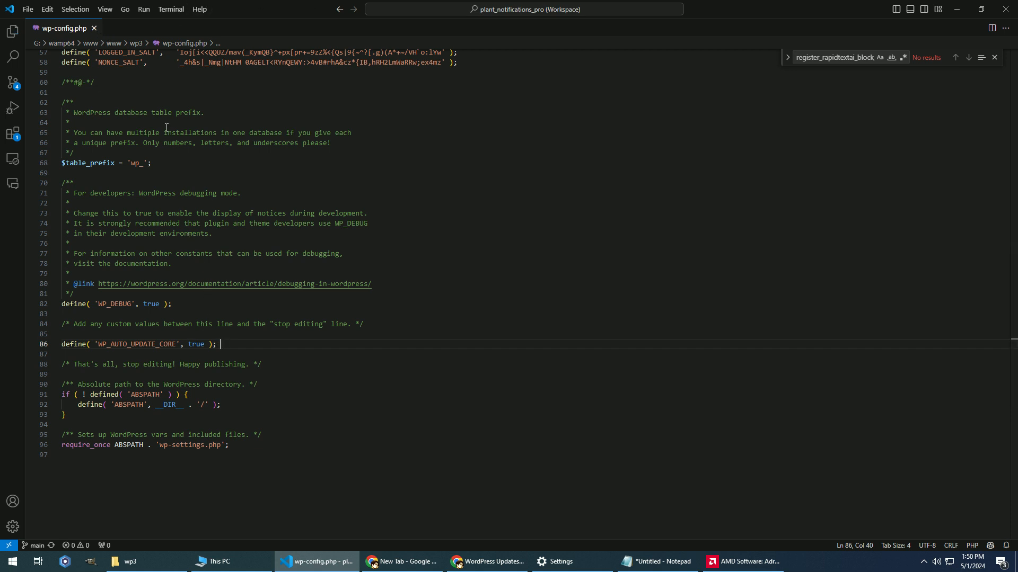
Switch back to the WordPress admin in Chrome and open the installed themes page
{"action": "key", "text": "alt+Tab"}
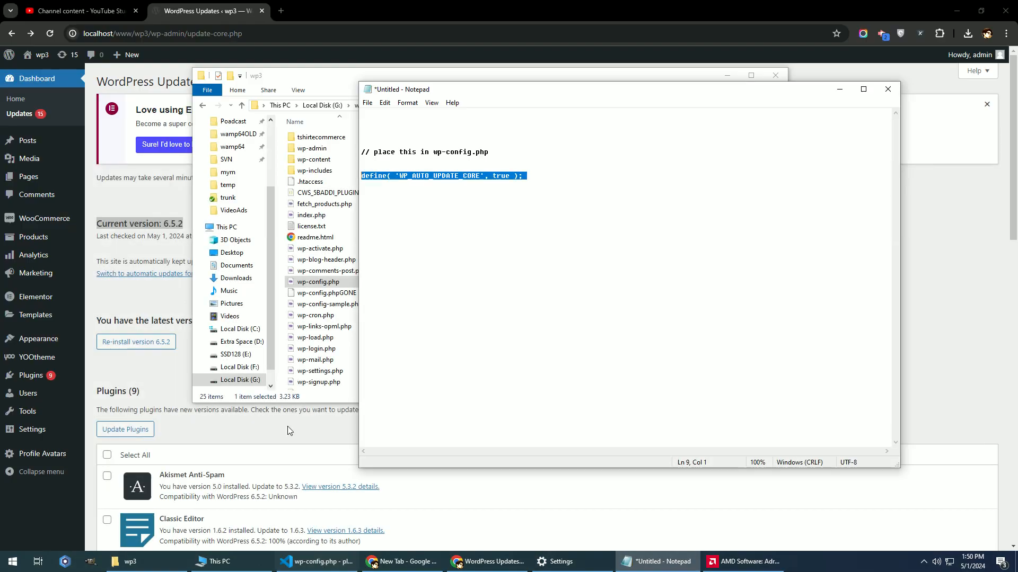
{"action": "left_click", "coordinate": [147, 309]}
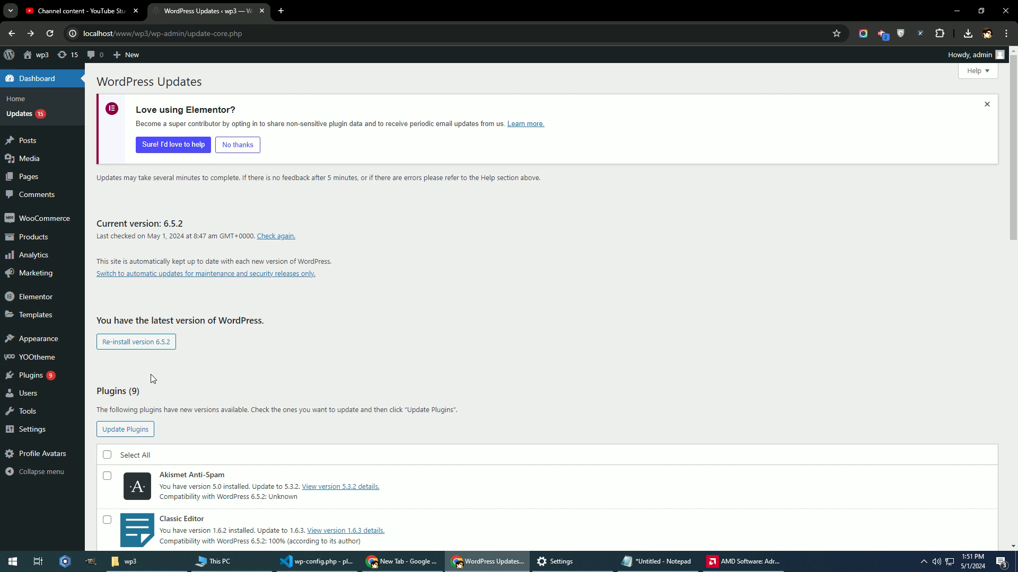
{"action": "mouse_move", "coordinate": [52, 382]}
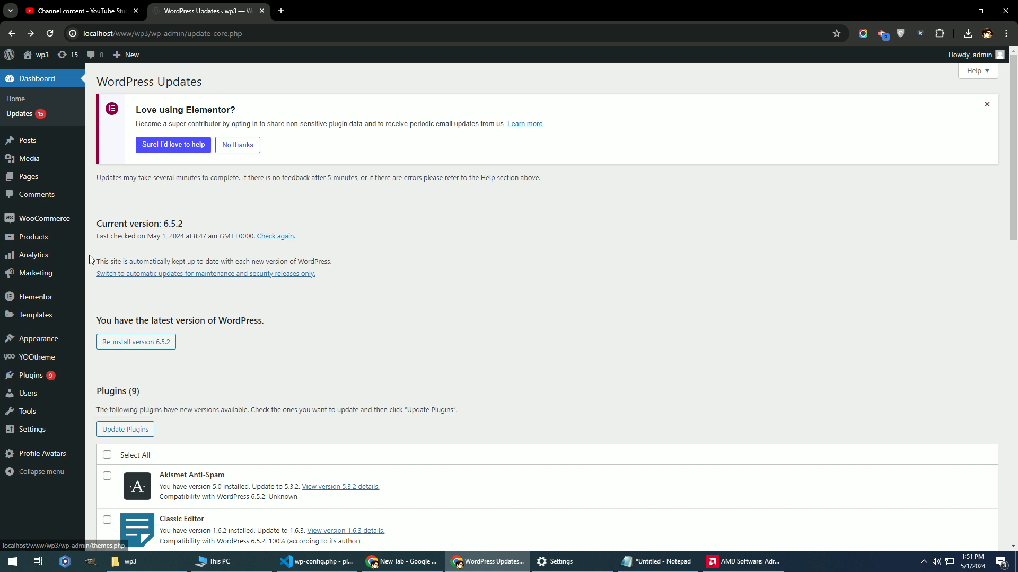
{"action": "mouse_move", "coordinate": [51, 345]}
{"action": "left_click", "coordinate": [107, 342]}
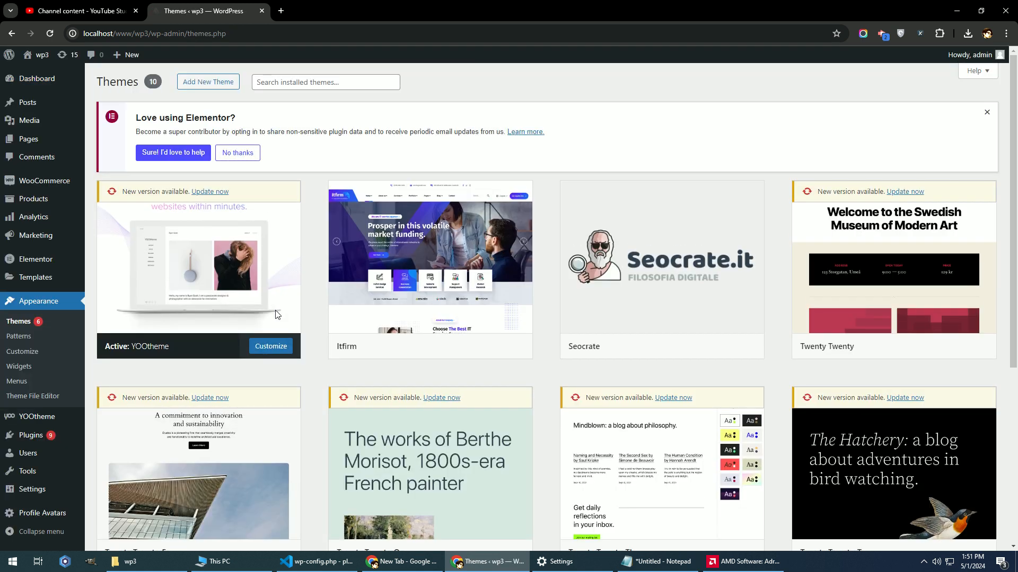
Check the YOOtheme and Itfirm theme details for an auto-update option, closing each one
{"action": "left_click", "coordinate": [200, 259]}
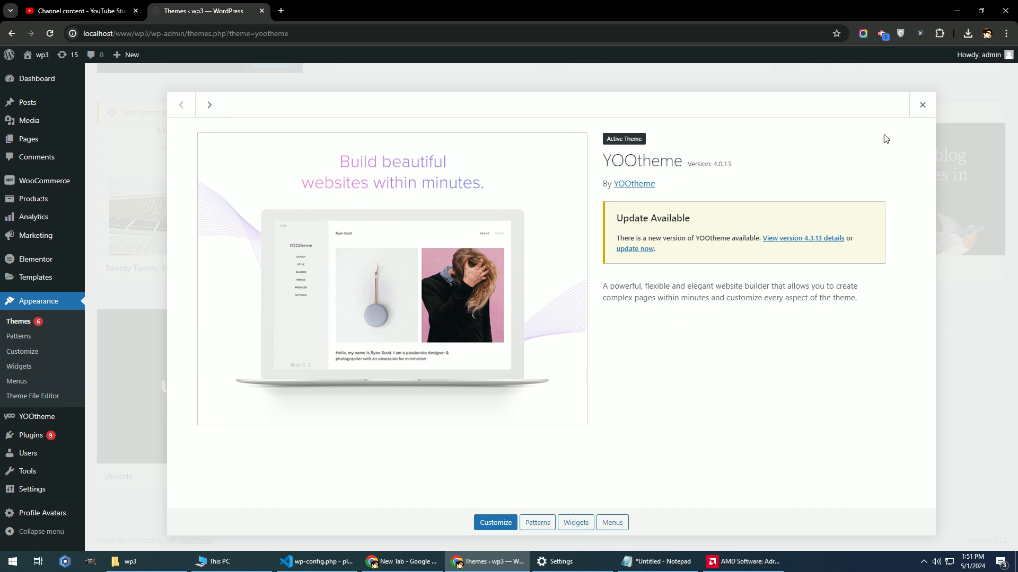
{"action": "left_click", "coordinate": [923, 105]}
{"action": "left_click", "coordinate": [430, 247]}
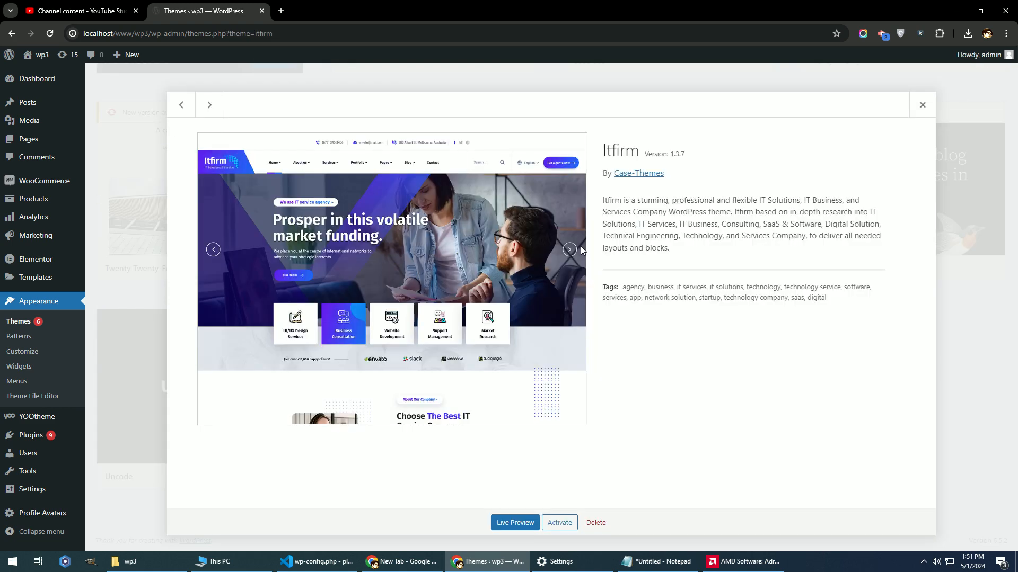
{"action": "left_click", "coordinate": [922, 105]}
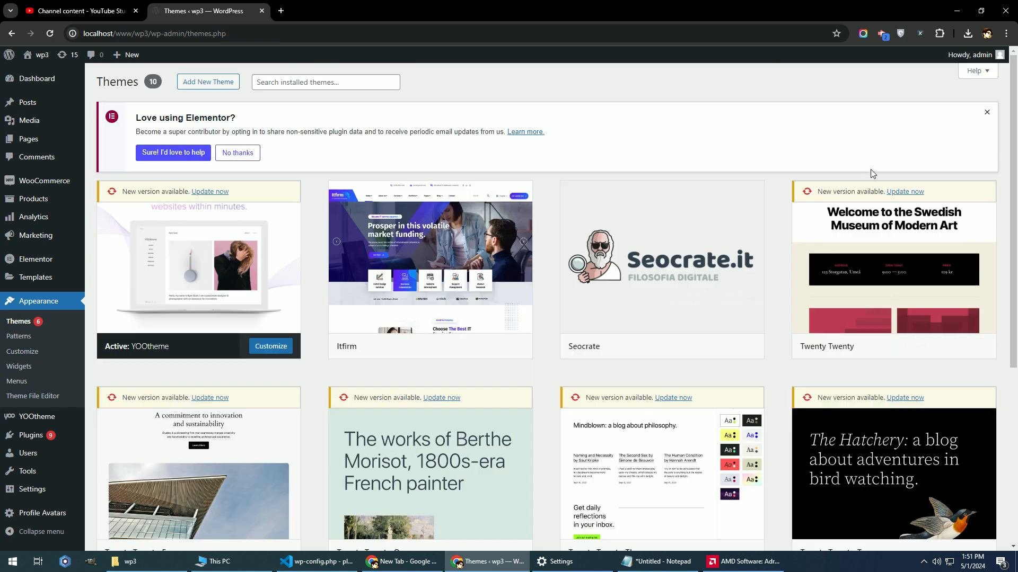
Update the Twenty Twenty theme to its new version and close its details
{"action": "left_click", "coordinate": [909, 192]}
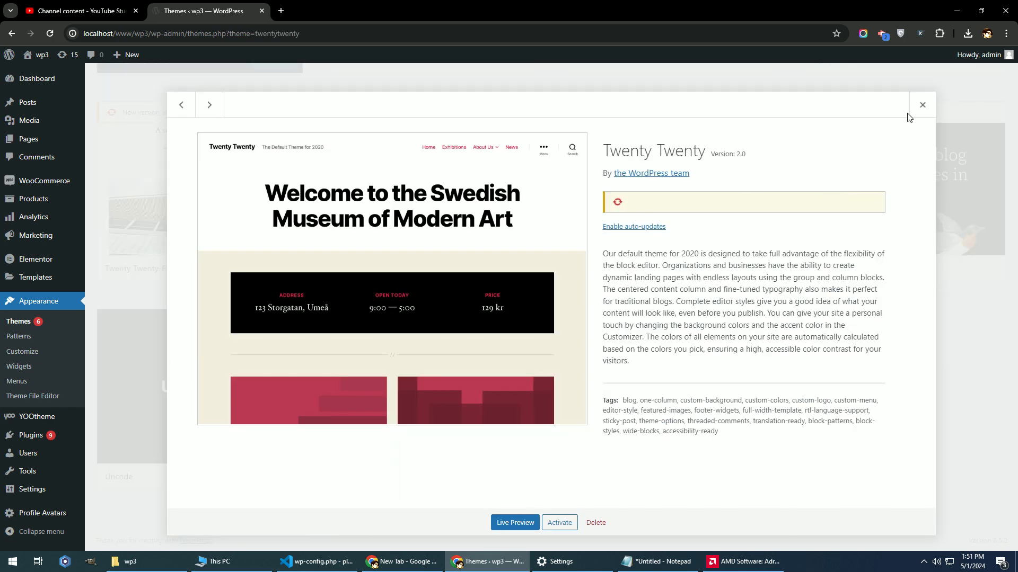
{"action": "left_click", "coordinate": [922, 105]}
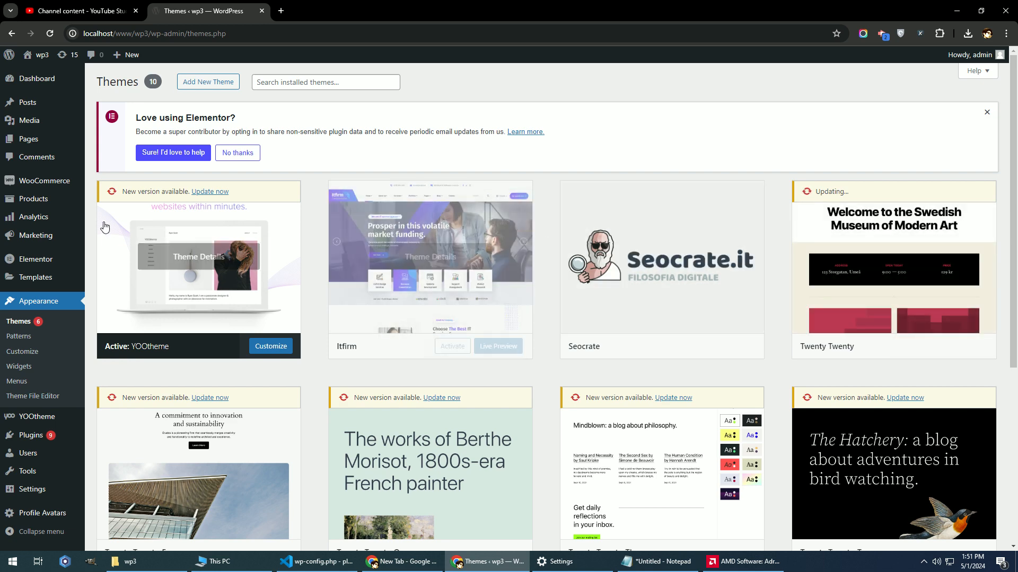
Enable auto-updates for the Twenty Twenty-Two theme and close its details
{"action": "scroll", "coordinate": [247, 257], "scroll_direction": "down", "scroll_amount": 3}
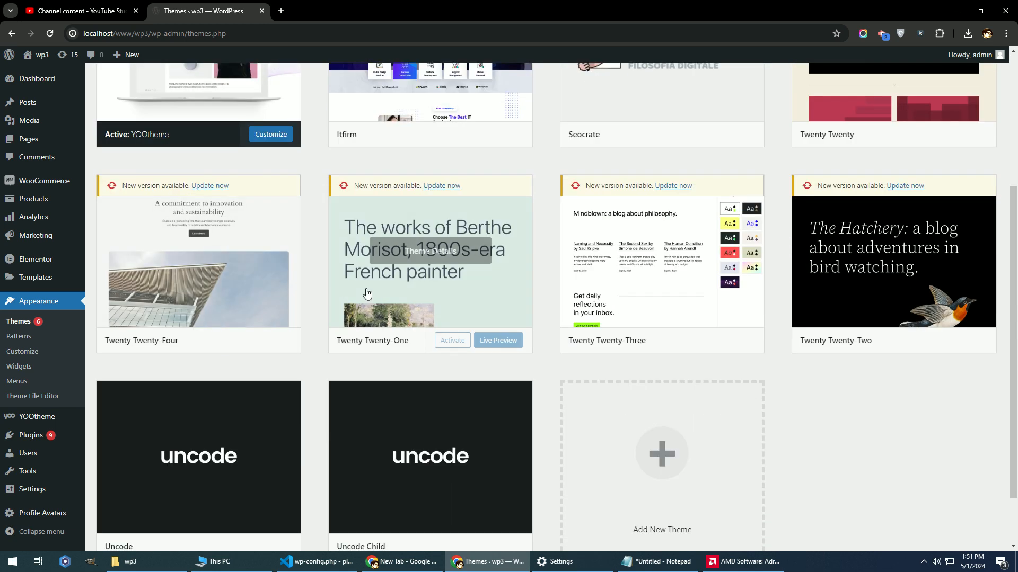
{"action": "scroll", "coordinate": [551, 299], "scroll_direction": "down", "scroll_amount": 1}
{"action": "left_click", "coordinate": [820, 205]}
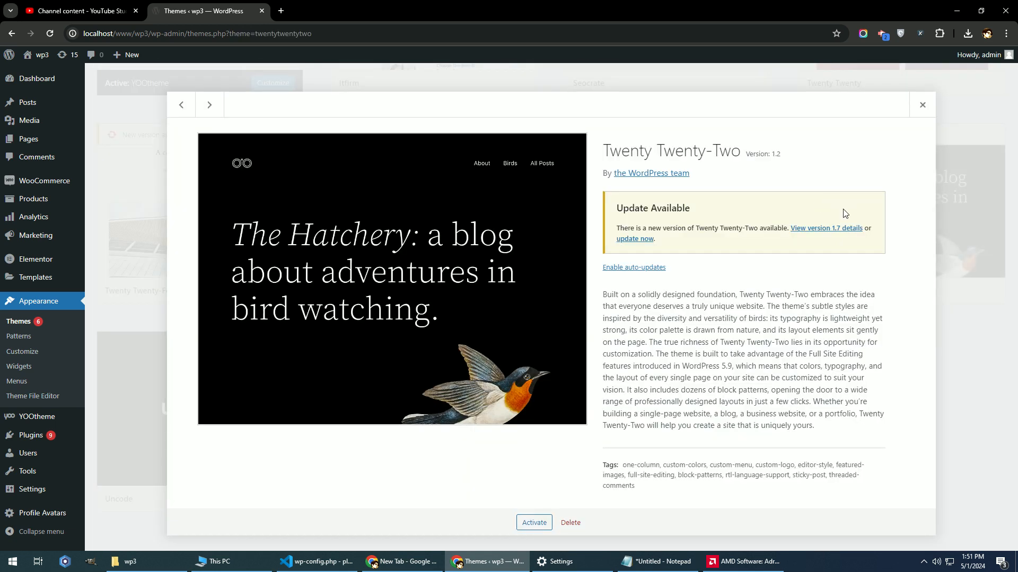
{"action": "left_click", "coordinate": [648, 238]}
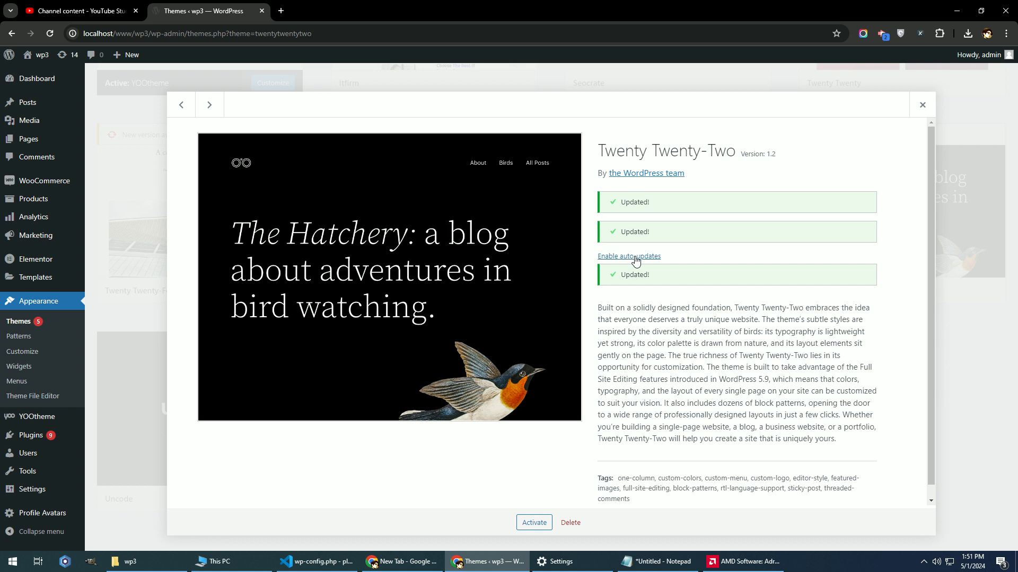
{"action": "left_click", "coordinate": [635, 258]}
{"action": "left_click", "coordinate": [922, 104]}
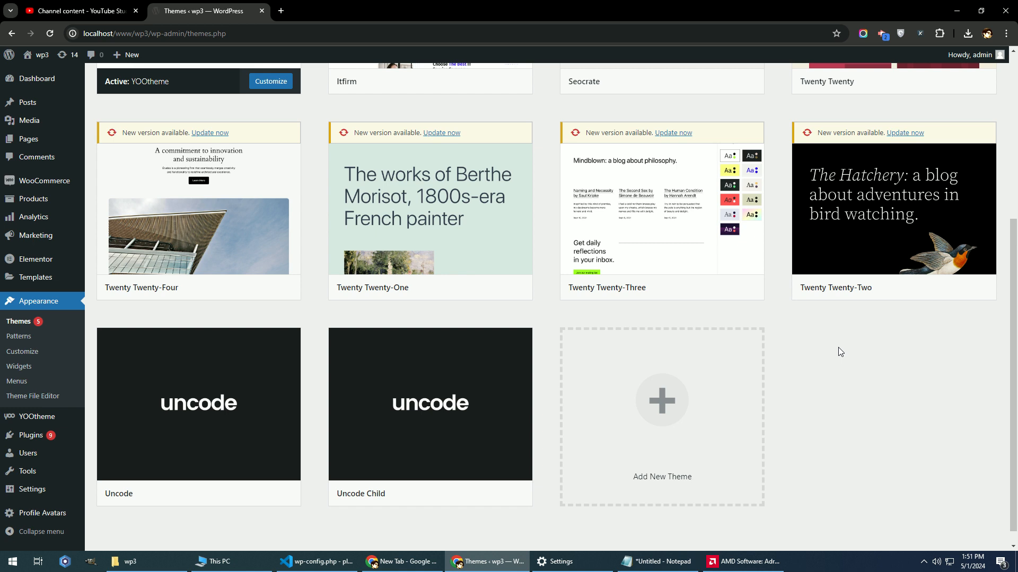
Enable auto-updates for the Twenty Twenty-Three theme and close its details
{"action": "left_click", "coordinate": [676, 204]}
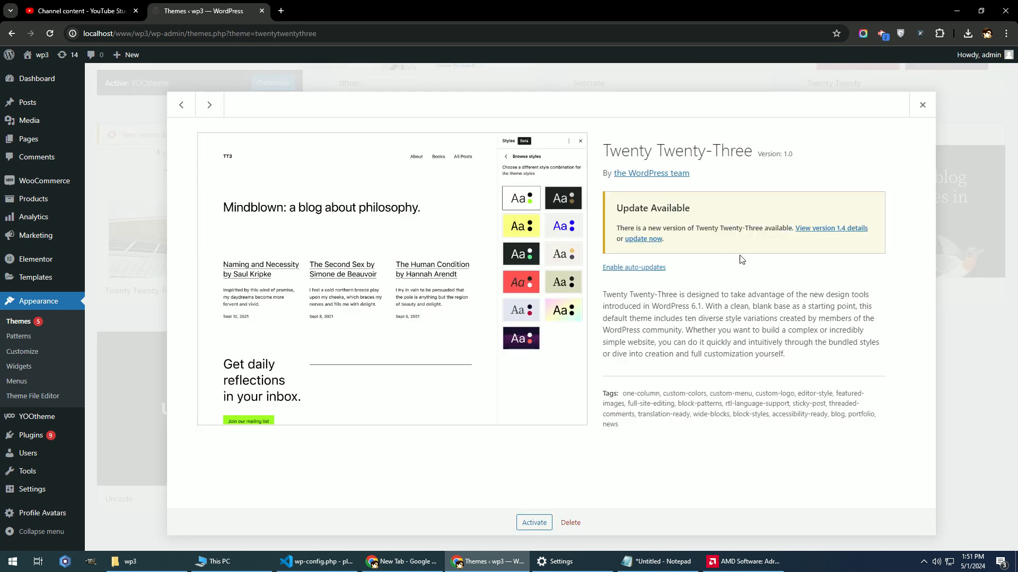
{"action": "left_click", "coordinate": [664, 270]}
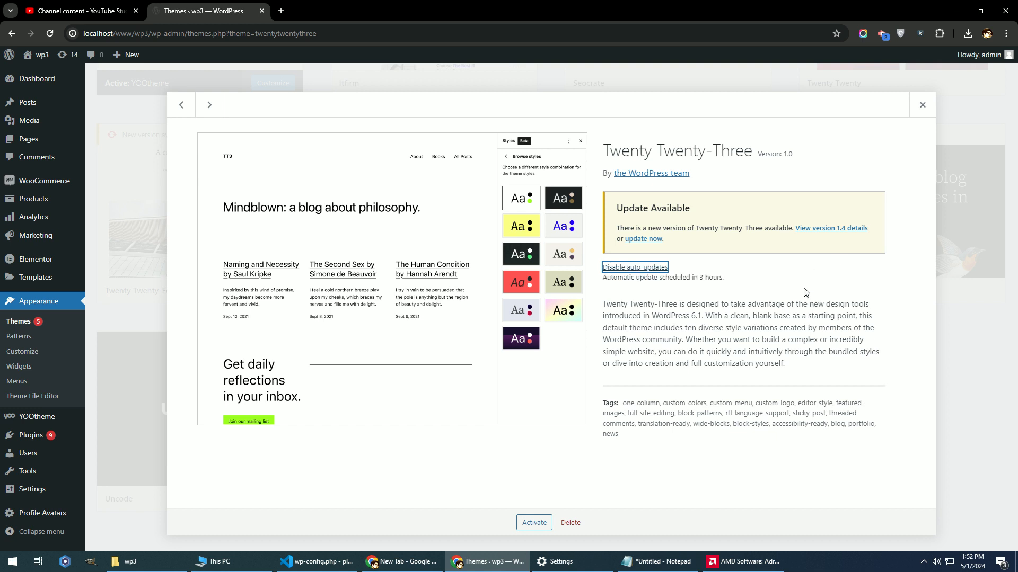
{"action": "left_click", "coordinate": [922, 105]}
Switch to File Explorer and examine the theme folders in wp-content/themes, including the files in twentytwentyfour
{"action": "left_click", "coordinate": [154, 560]}
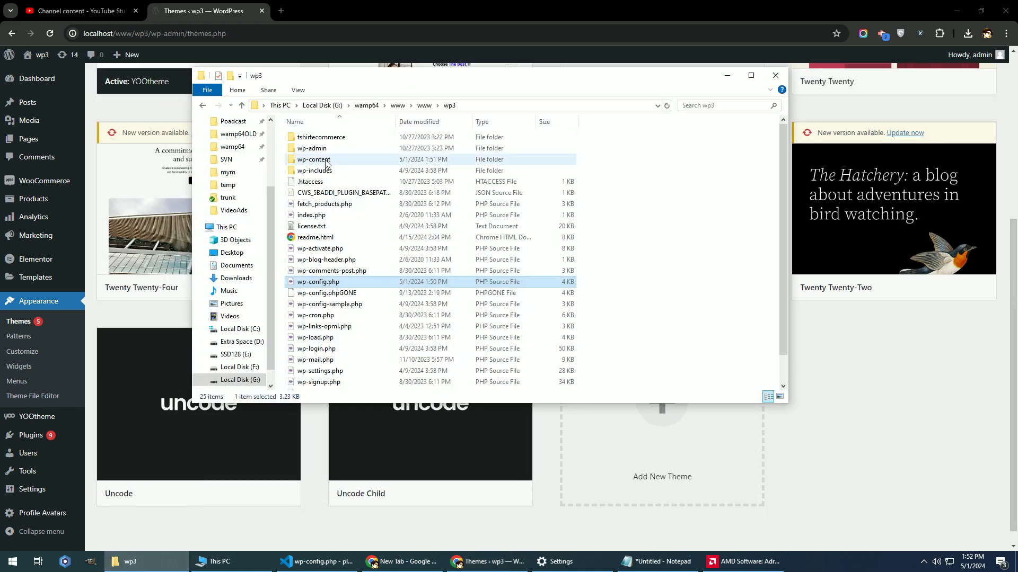
{"action": "double_click", "coordinate": [325, 161]}
{"action": "double_click", "coordinate": [321, 150]}
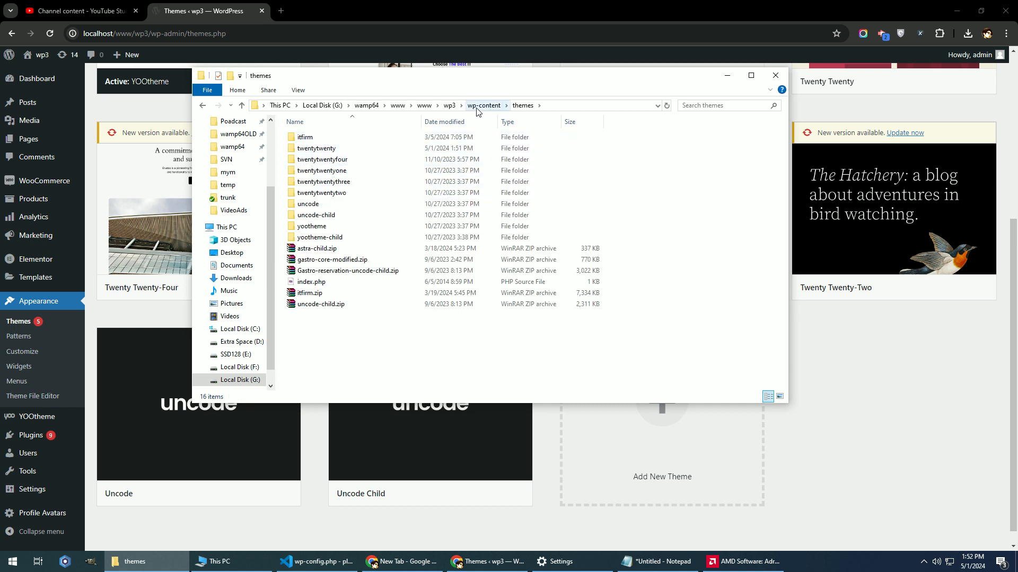
{"action": "double_click", "coordinate": [345, 159]}
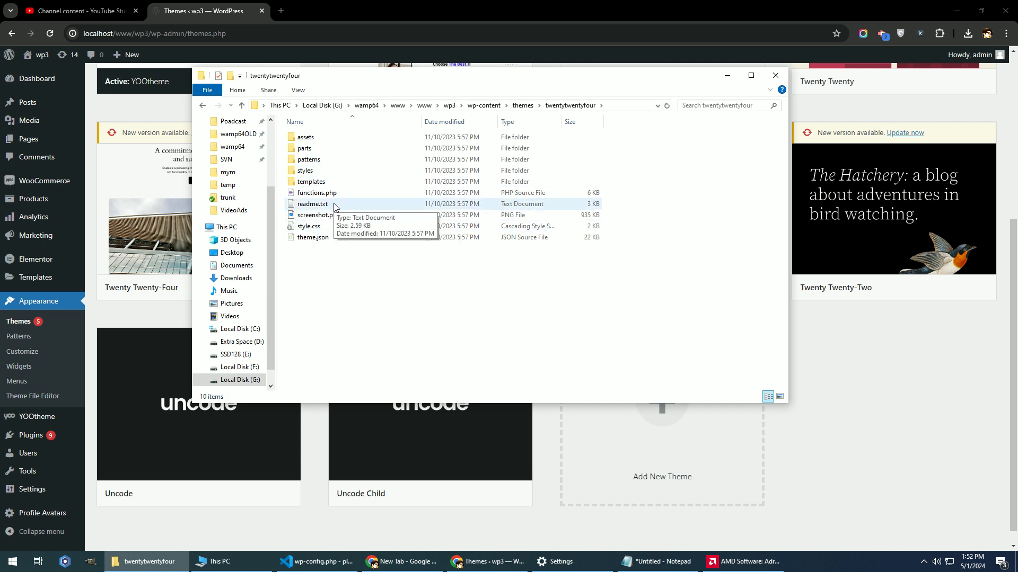
{"action": "left_click", "coordinate": [483, 106]}
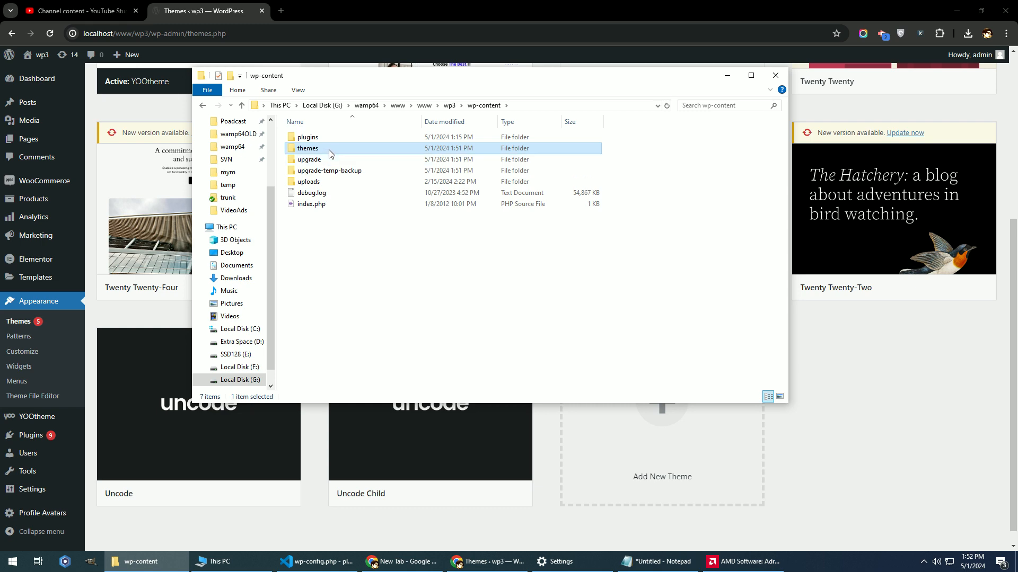
{"action": "double_click", "coordinate": [328, 153]}
Return to Chrome, enable auto-updates for the Twenty Twenty-One theme, and open the Twenty Twenty-Two theme details
{"action": "left_click", "coordinate": [416, 3]}
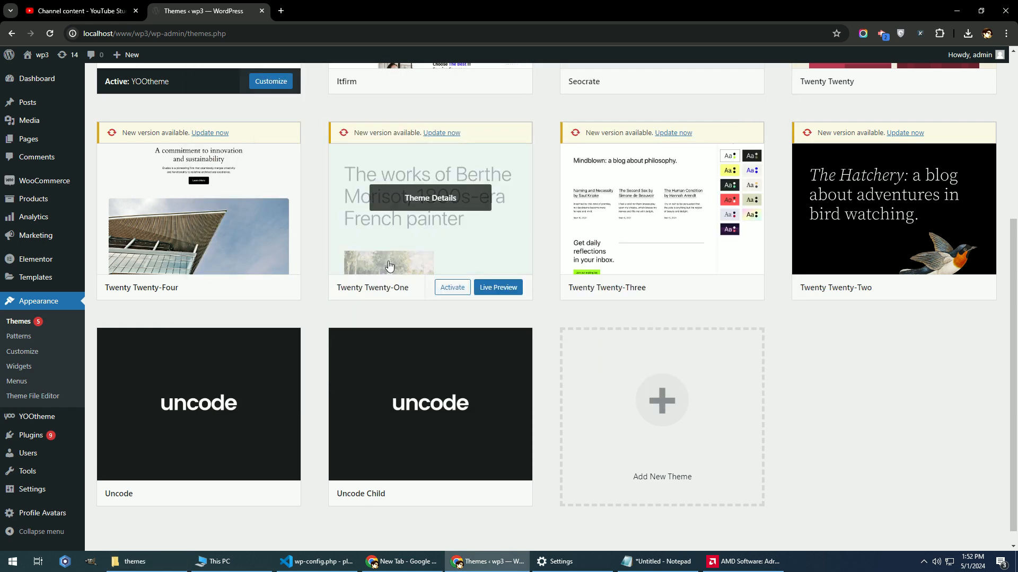
{"action": "scroll", "coordinate": [523, 404], "scroll_direction": "up", "scroll_amount": 1}
{"action": "left_click", "coordinate": [378, 265]}
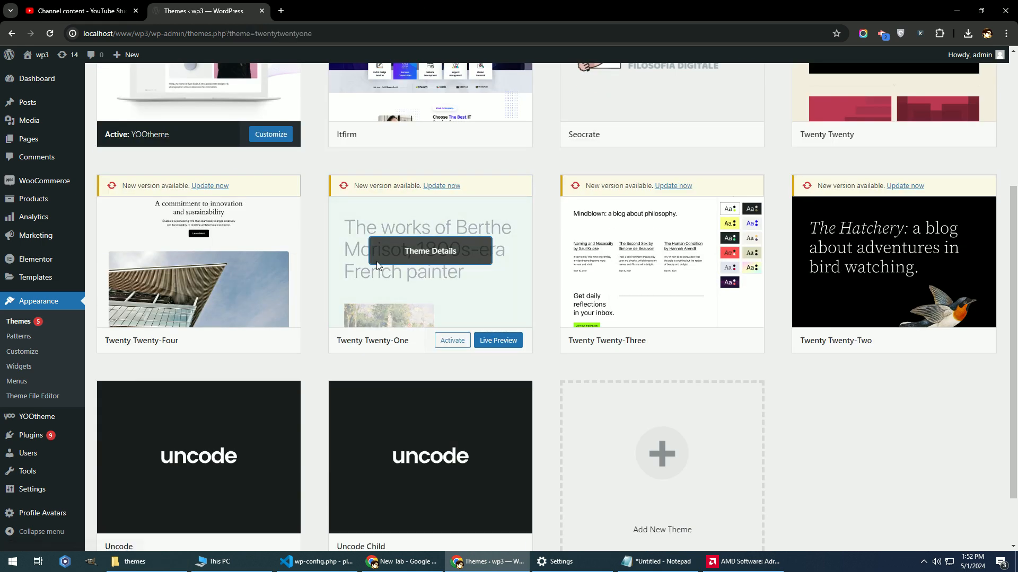
{"action": "left_click", "coordinate": [630, 270]}
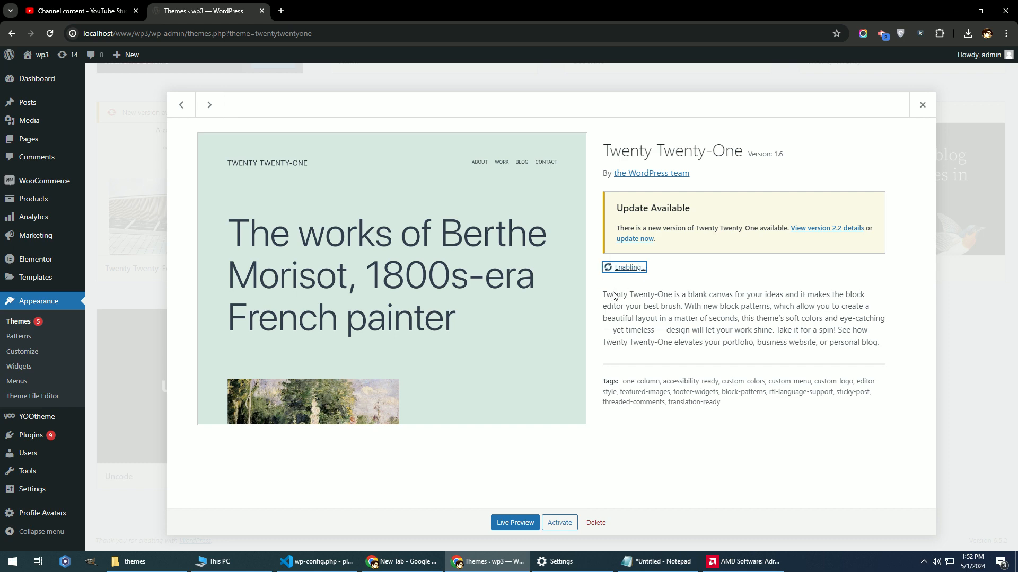
{"action": "left_click", "coordinate": [922, 105]}
{"action": "left_click", "coordinate": [921, 136]}
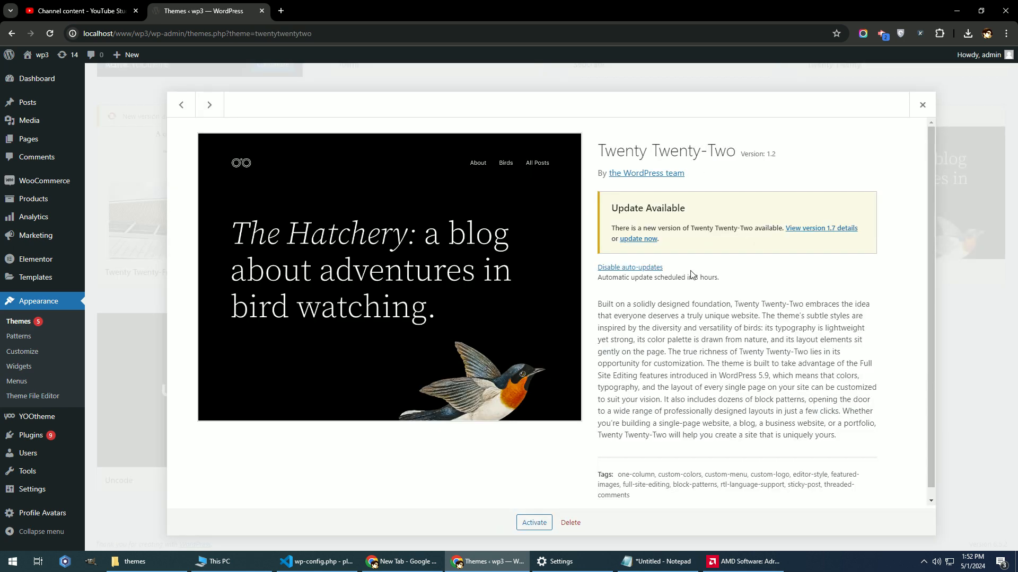
Close the Twenty Twenty-Two details, review the installed themes, and check the auto-update setting of Twenty Twenty-One
{"action": "left_click", "coordinate": [922, 105]}
{"action": "scroll", "coordinate": [438, 347], "scroll_direction": "up", "scroll_amount": 4}
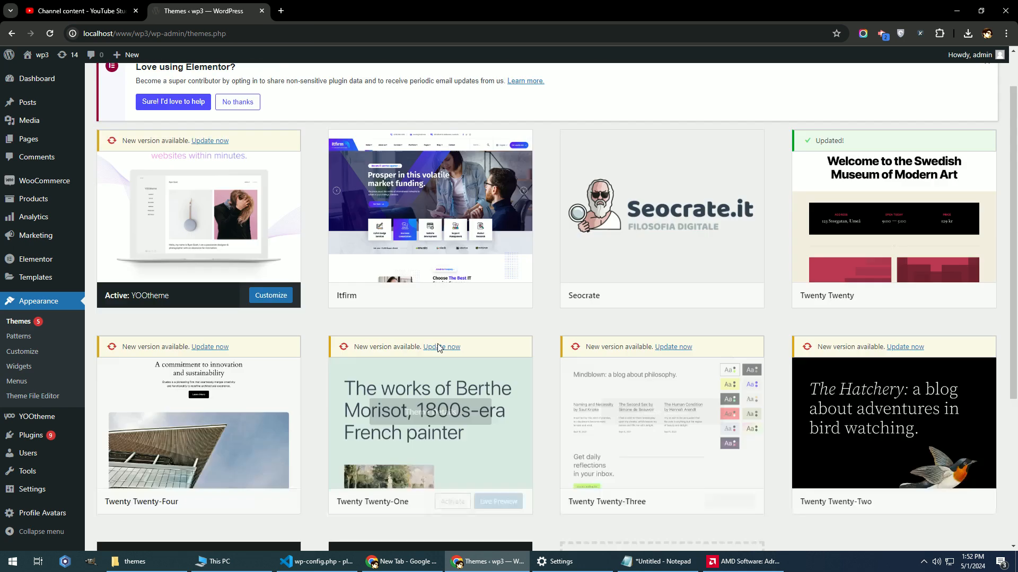
{"action": "scroll", "coordinate": [438, 347], "scroll_direction": "up", "scroll_amount": 1}
{"action": "scroll", "coordinate": [450, 328], "scroll_direction": "down", "scroll_amount": 2}
{"action": "scroll", "coordinate": [491, 358], "scroll_direction": "up", "scroll_amount": 2}
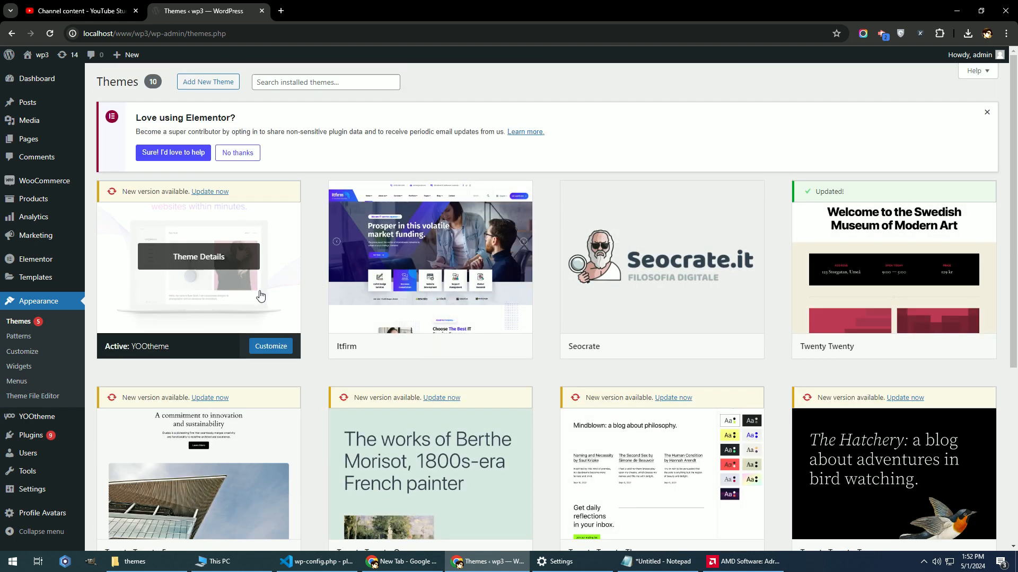
{"action": "scroll", "coordinate": [259, 295], "scroll_direction": "down", "scroll_amount": 1}
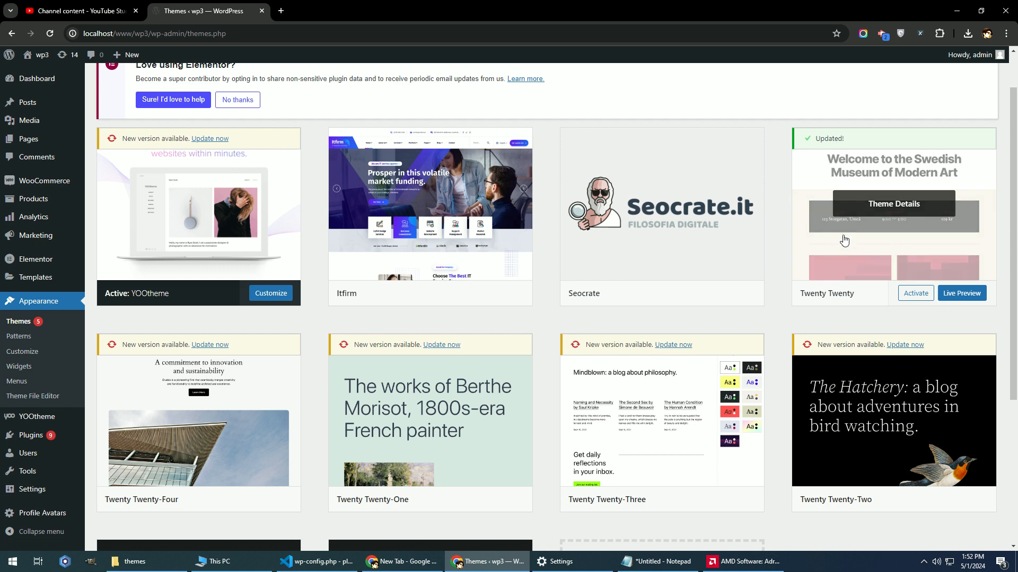
{"action": "scroll", "coordinate": [844, 241], "scroll_direction": "down", "scroll_amount": 2}
{"action": "left_click", "coordinate": [401, 305]}
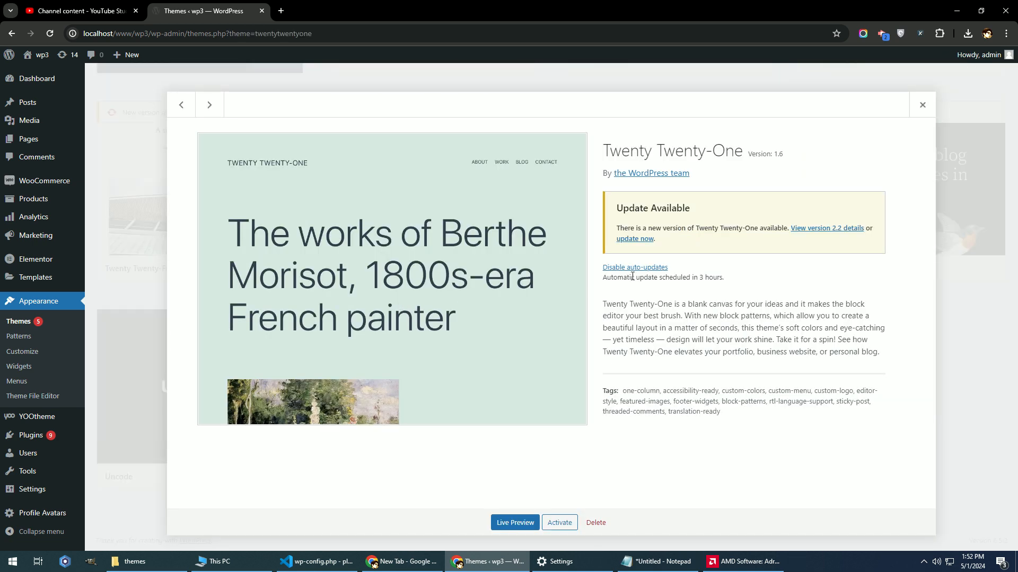
{"action": "left_click", "coordinate": [923, 104]}
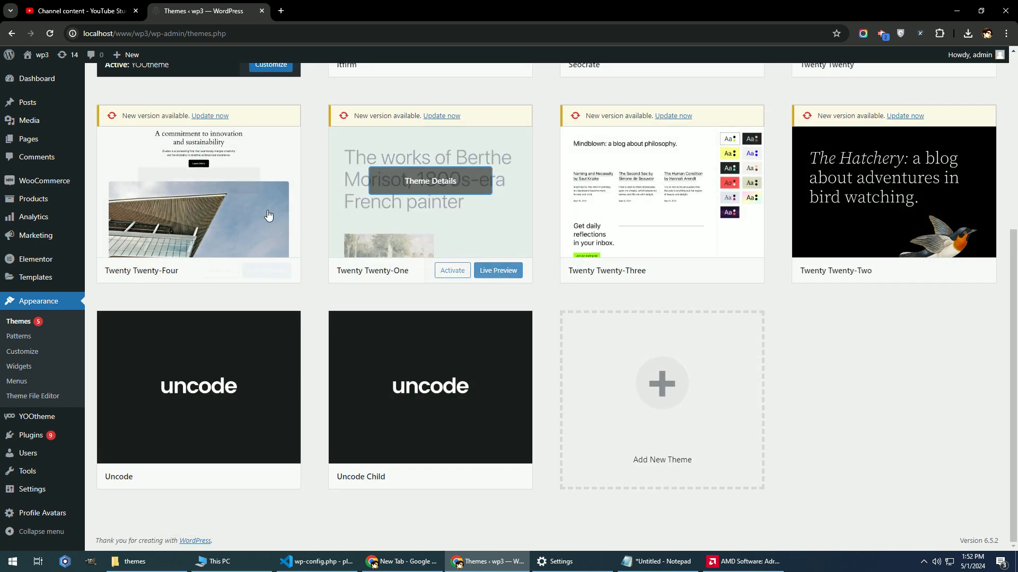
Enable auto-updates for the Twenty Twenty-Four theme and close its details
{"action": "left_click", "coordinate": [192, 207]}
{"action": "left_click", "coordinate": [638, 268]}
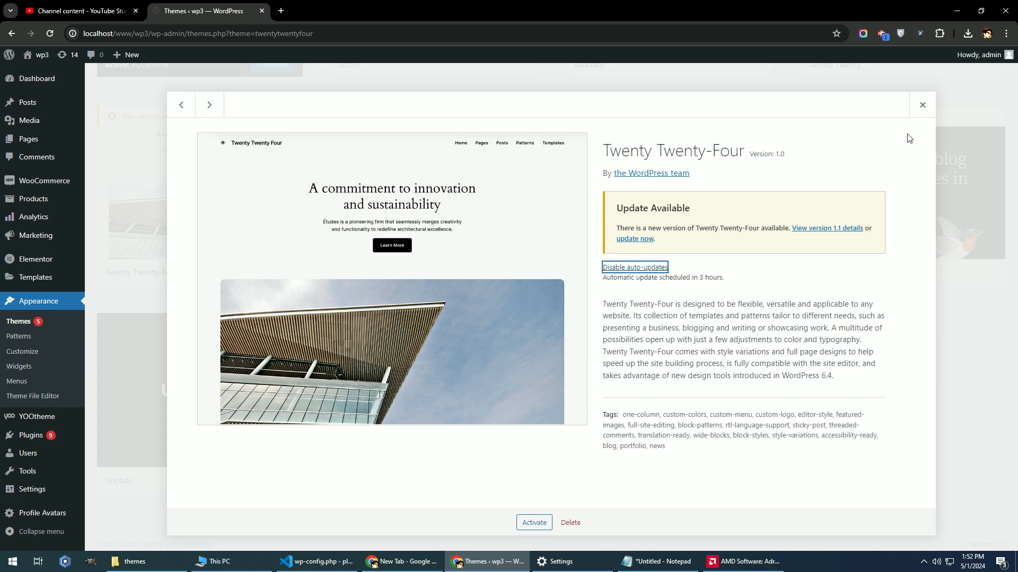
{"action": "left_click", "coordinate": [922, 105]}
Check the active YOOtheme theme's details for an auto-update option and close them
{"action": "scroll", "coordinate": [443, 249], "scroll_direction": "up", "scroll_amount": 5}
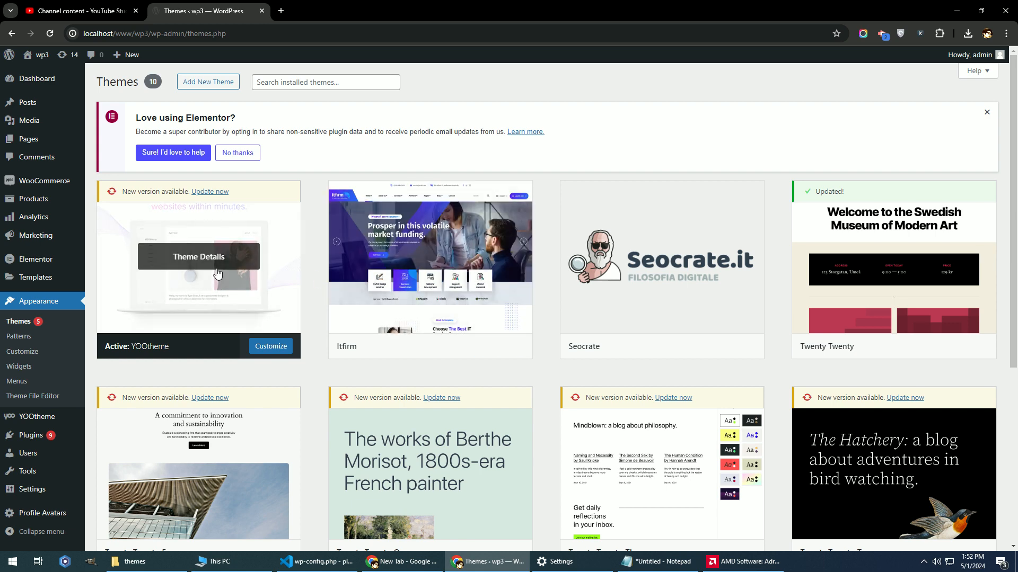
{"action": "left_click", "coordinate": [287, 260]}
{"action": "left_click_drag", "start_coordinate": [669, 286], "coordinate": [624, 285]}
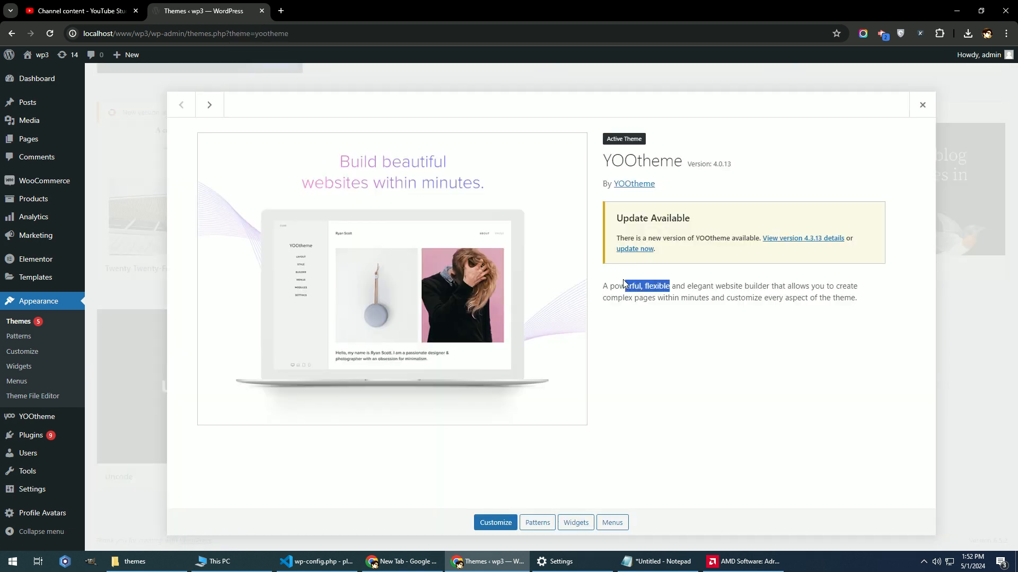
{"action": "left_click", "coordinate": [922, 105]}
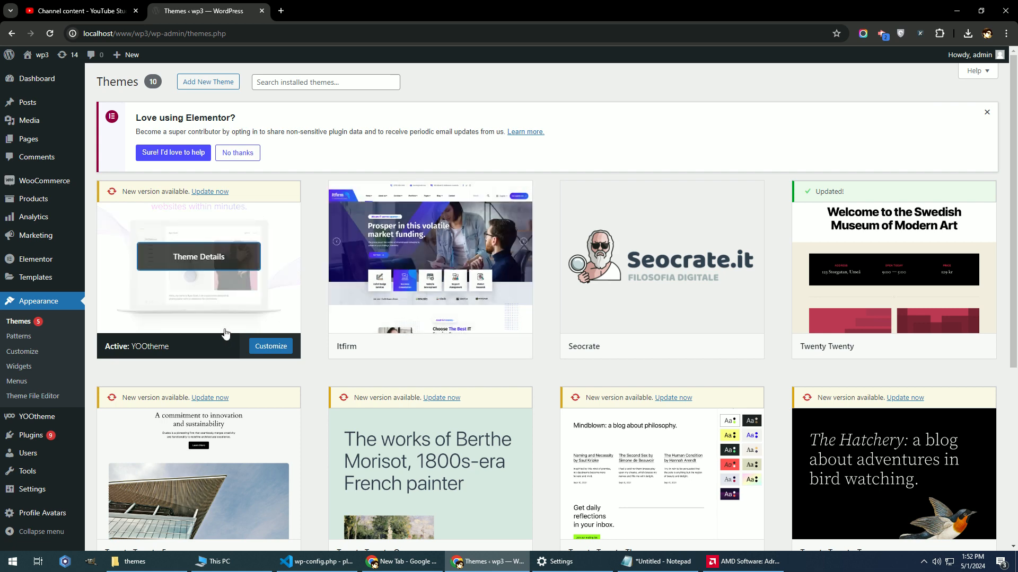
Open the installed plugins list and enable auto-updates for the (Lite) Ticket Help Desk System Pro plugin
{"action": "scroll", "coordinate": [100, 413], "scroll_direction": "down", "scroll_amount": 2}
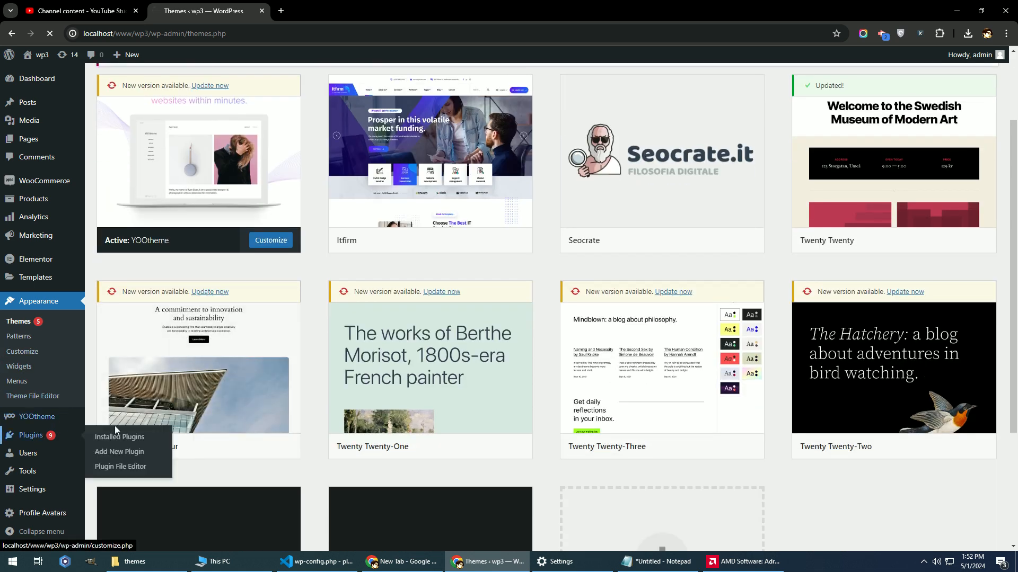
{"action": "left_click", "coordinate": [58, 443]}
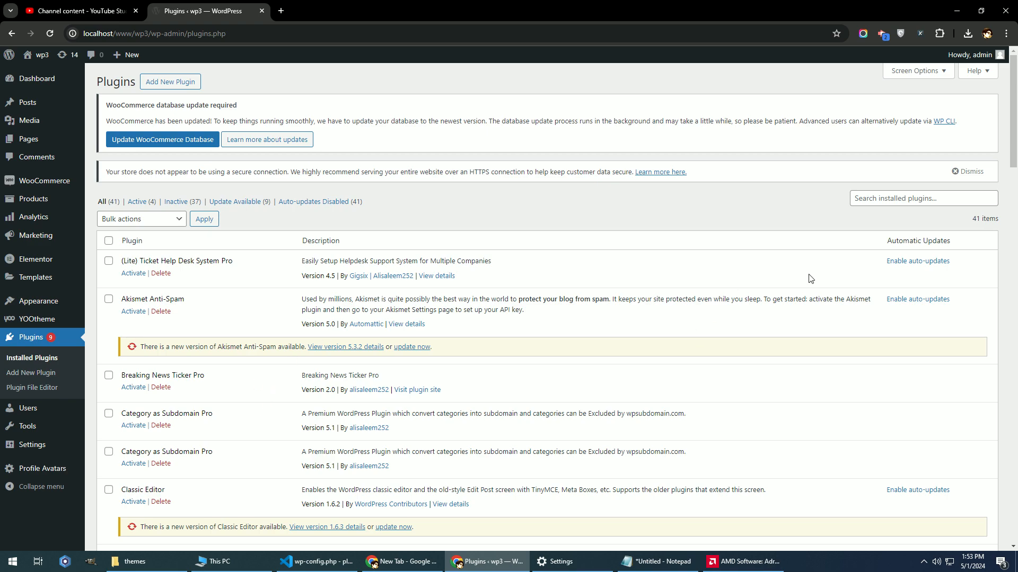
{"action": "scroll", "coordinate": [739, 394], "scroll_direction": "down", "scroll_amount": 9}
{"action": "scroll", "coordinate": [795, 404], "scroll_direction": "up", "scroll_amount": 9}
{"action": "left_click_drag", "start_coordinate": [202, 260], "coordinate": [121, 261]}
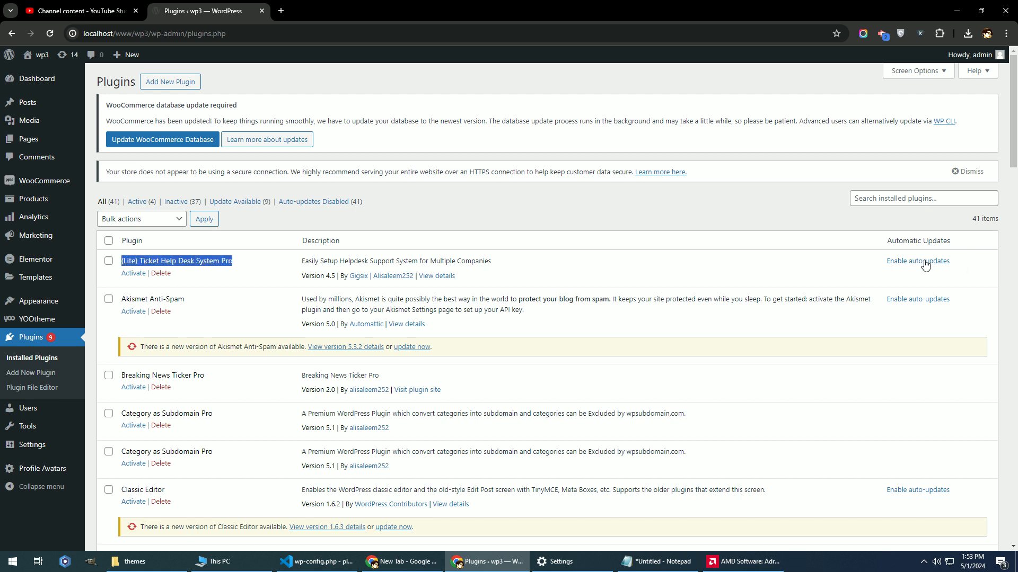
{"action": "left_click_drag", "start_coordinate": [892, 241], "coordinate": [955, 247]}
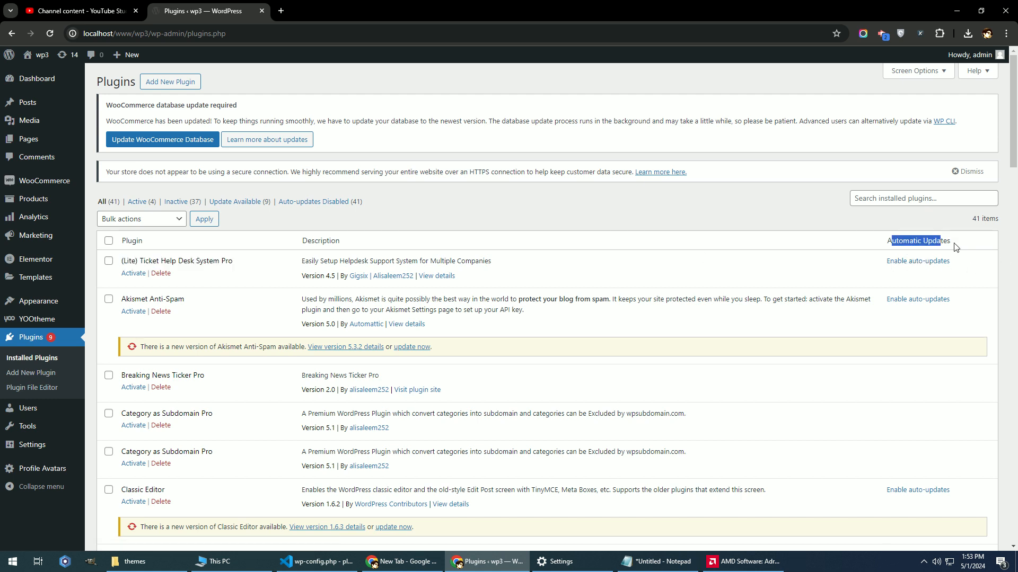
{"action": "left_click", "coordinate": [907, 265]}
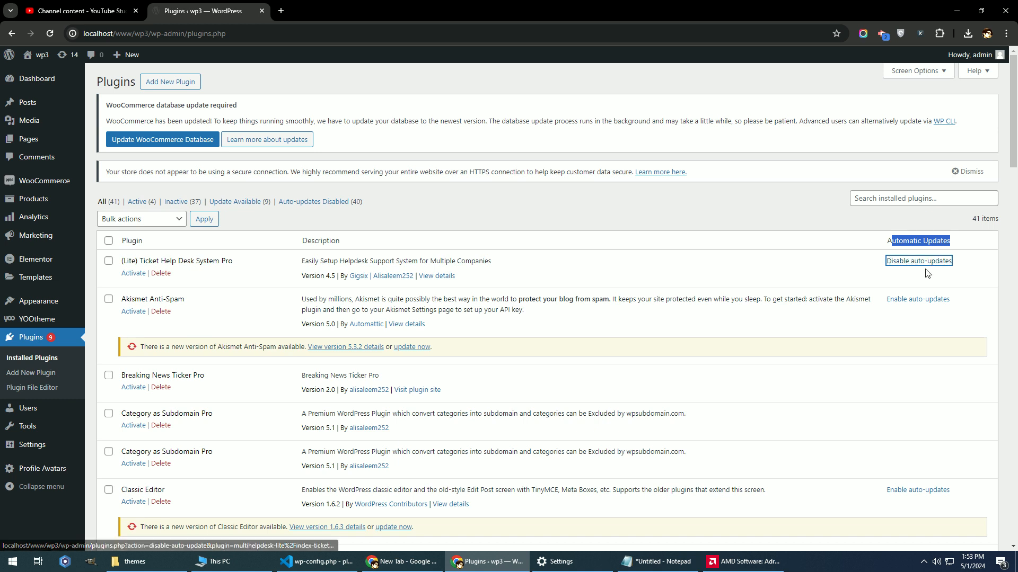
Examine the name and description of the (Lite) Ticket Help Desk System Pro plugin
{"action": "left_click", "coordinate": [150, 260]}
{"action": "double_click", "coordinate": [150, 260]}
{"action": "left_click", "coordinate": [150, 260]}
{"action": "triple_click", "coordinate": [151, 260]}
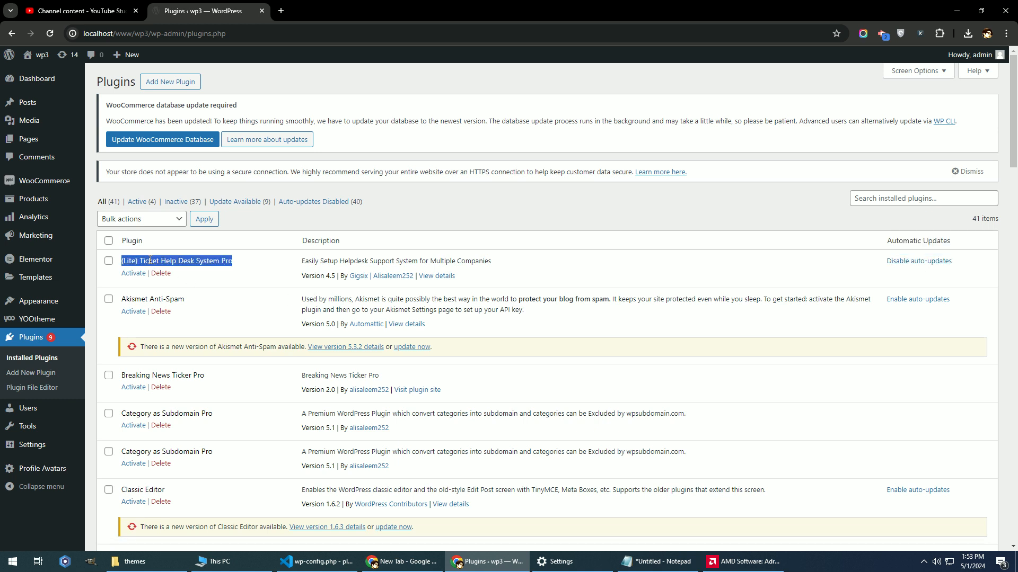
{"action": "left_click", "coordinate": [159, 260]}
{"action": "triple_click", "coordinate": [160, 261]}
{"action": "double_click", "coordinate": [179, 261]}
{"action": "triple_click", "coordinate": [180, 261]}
{"action": "triple_click", "coordinate": [201, 260]}
{"action": "double_click", "coordinate": [372, 261]}
{"action": "triple_click", "coordinate": [523, 270]}
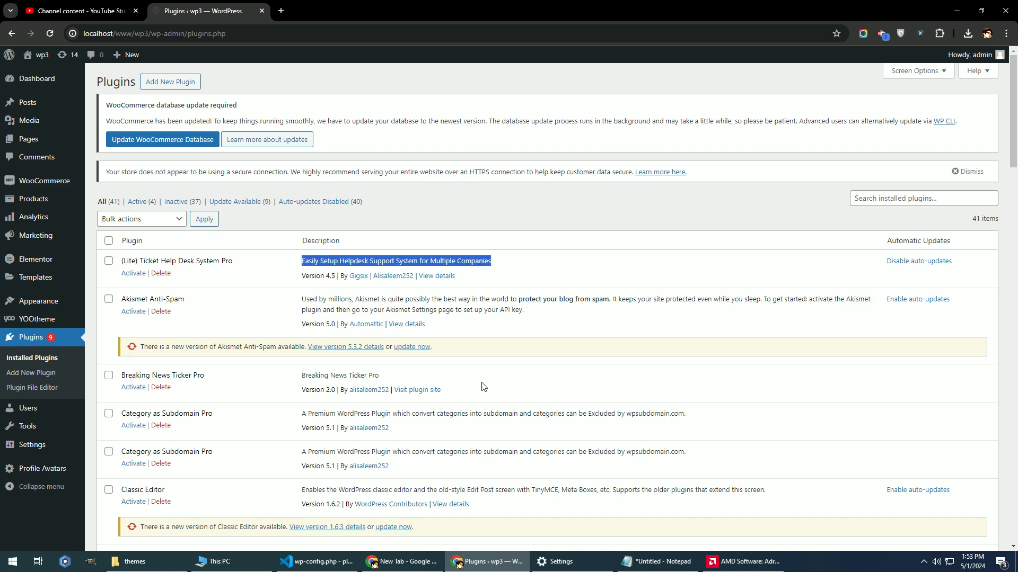
Enable auto-updates for the Akismet Anti-Spam plugin
{"action": "scroll", "coordinate": [281, 405], "scroll_direction": "down", "scroll_amount": 3}
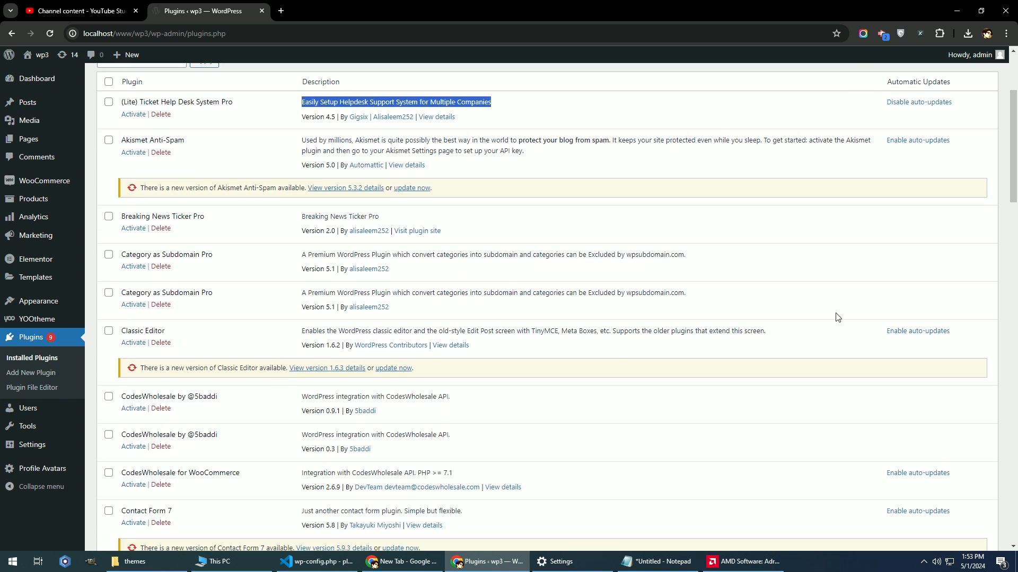
{"action": "scroll", "coordinate": [910, 296], "scroll_direction": "up", "scroll_amount": 3}
{"action": "left_click", "coordinate": [909, 299]}
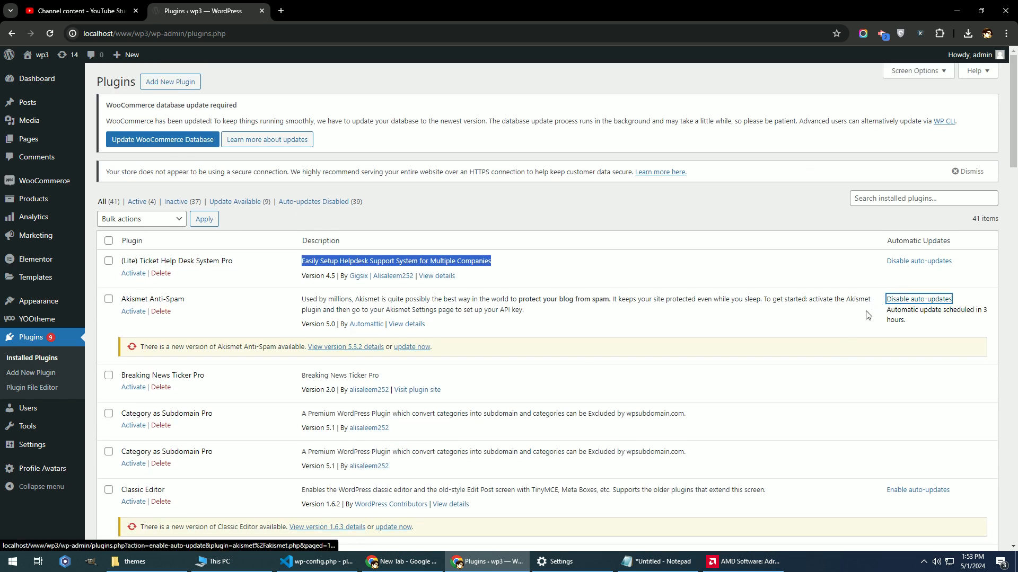
Look through the plugin list and read the update and backup notice under the Elementor plugin
{"action": "scroll", "coordinate": [752, 349], "scroll_direction": "down", "scroll_amount": 3}
{"action": "scroll", "coordinate": [753, 350], "scroll_direction": "down", "scroll_amount": 7}
{"action": "scroll", "coordinate": [728, 396], "scroll_direction": "up", "scroll_amount": 6}
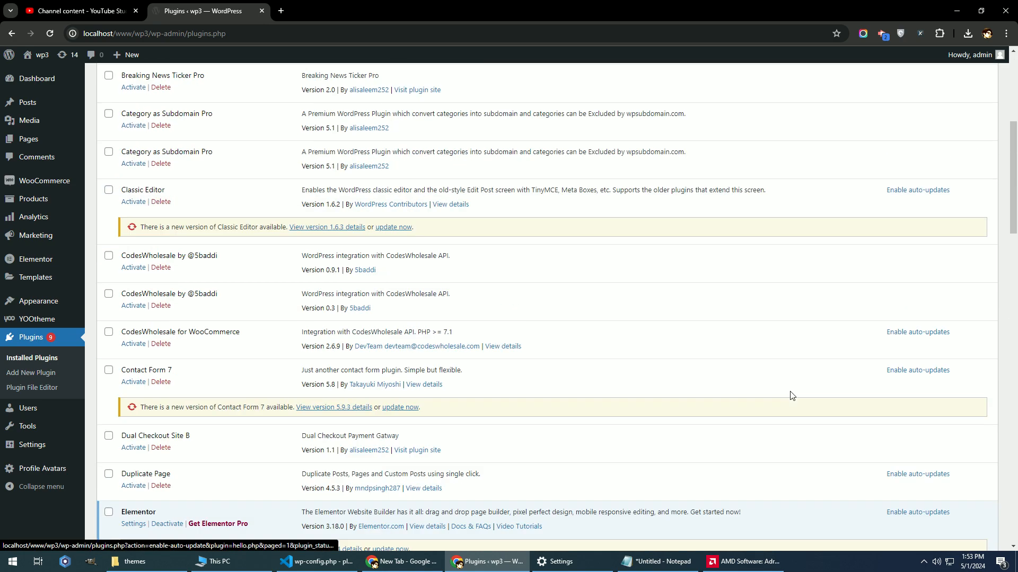
{"action": "scroll", "coordinate": [286, 405], "scroll_direction": "up", "scroll_amount": 6}
{"action": "scroll", "coordinate": [256, 413], "scroll_direction": "down", "scroll_amount": 10}
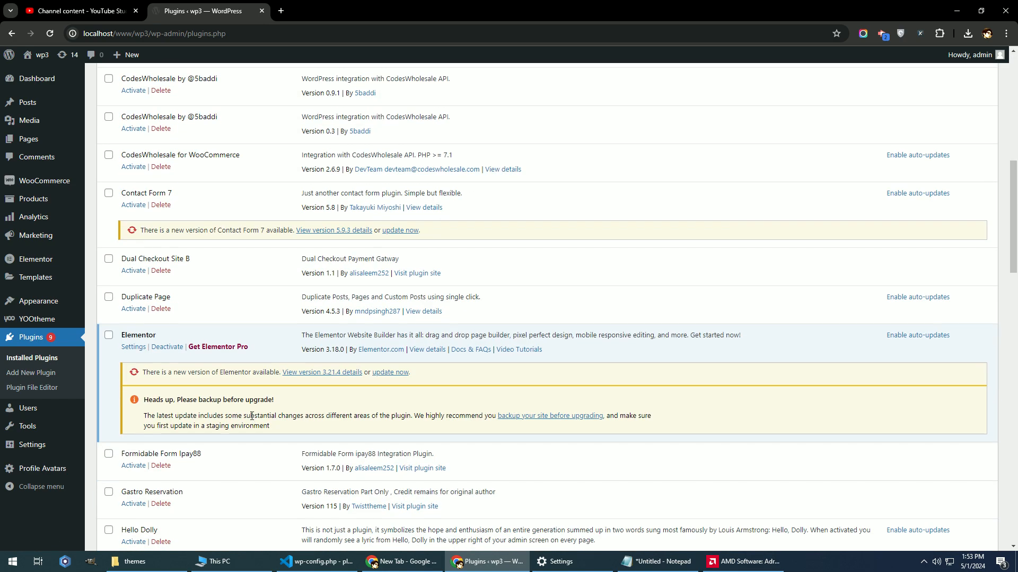
{"action": "scroll", "coordinate": [245, 374], "scroll_direction": "down", "scroll_amount": 3}
{"action": "double_click", "coordinate": [138, 177]}
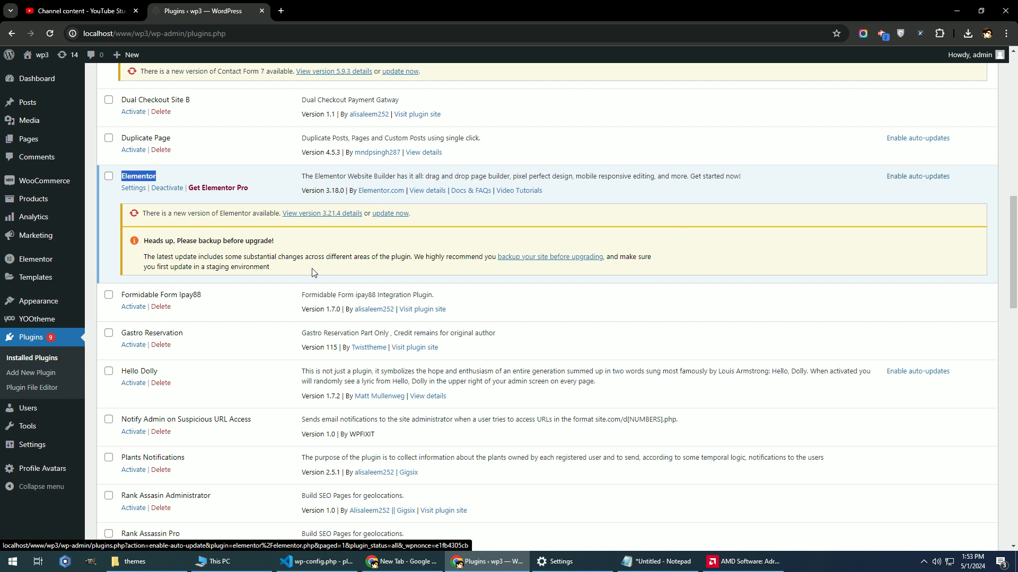
{"action": "triple_click", "coordinate": [263, 254]}
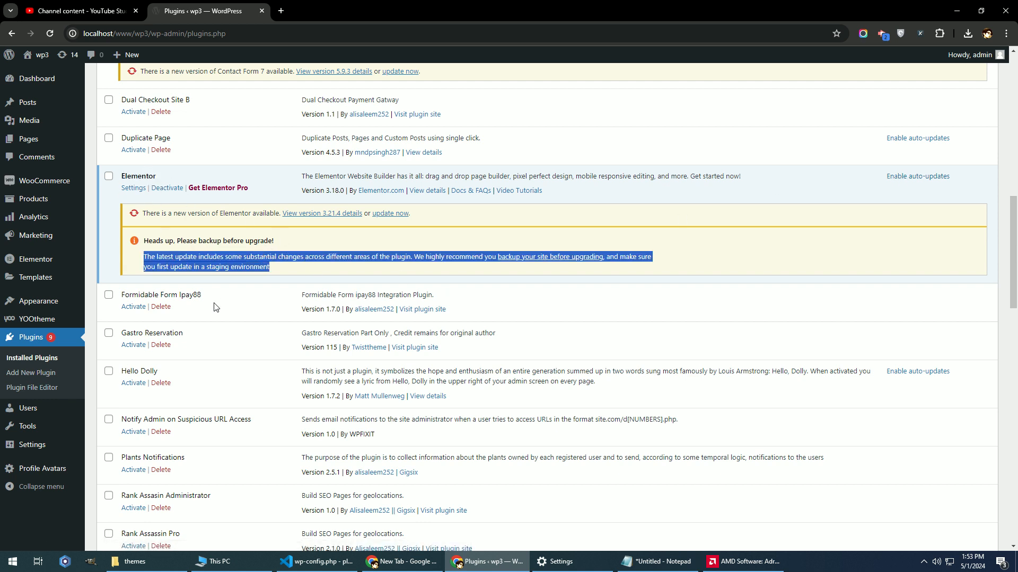
{"action": "scroll", "coordinate": [215, 307], "scroll_direction": "up", "scroll_amount": 2}
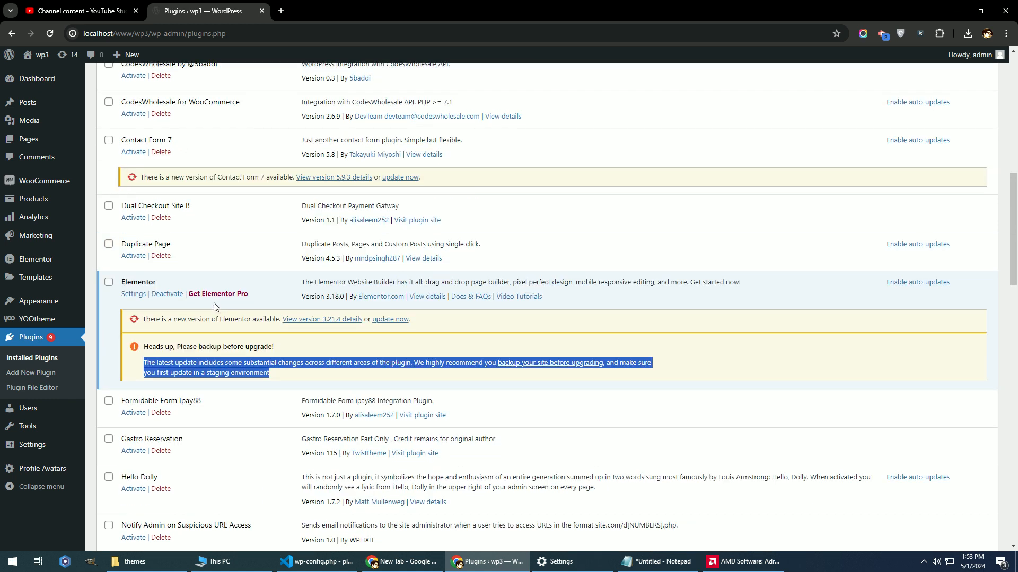
Open the Themes page in a separate browser tab, view the active theme there, and return to the Plugins page
{"action": "middle_click", "coordinate": [100, 303]}
{"action": "triple_click", "coordinate": [263, 348]}
{"action": "left_click", "coordinate": [329, 12]}
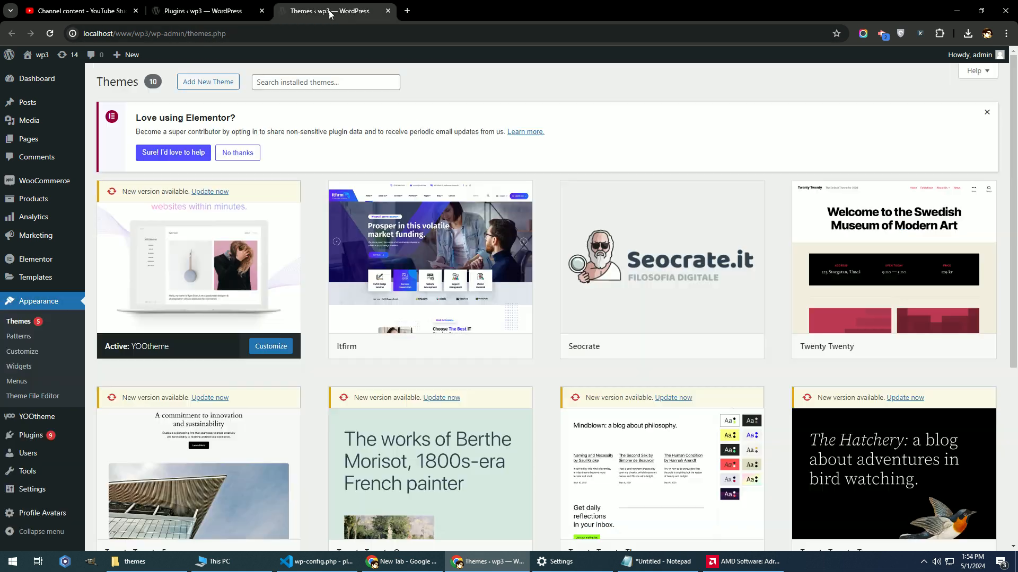
{"action": "mouse_move", "coordinate": [200, 259]}
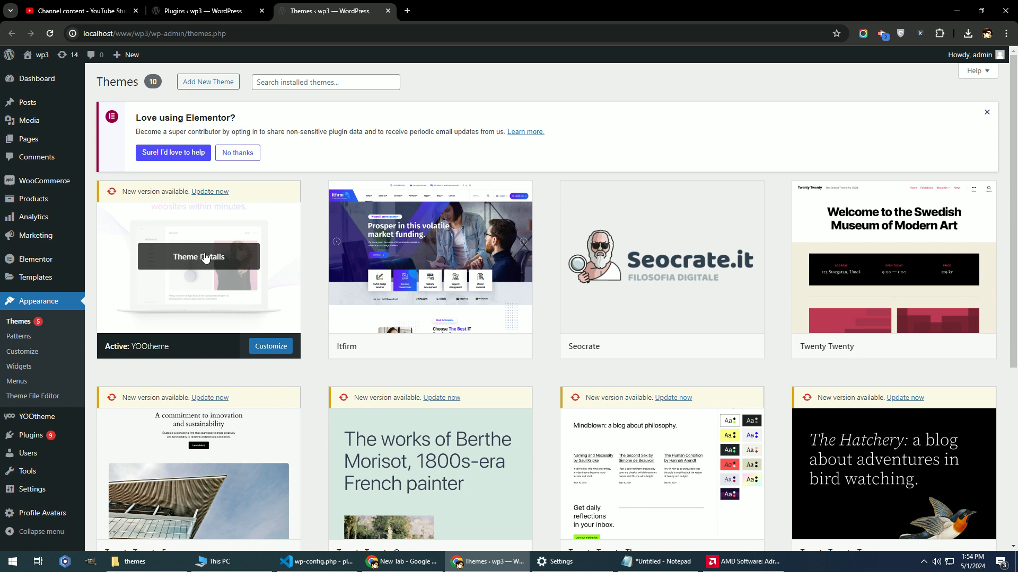
{"action": "left_click", "coordinate": [197, 12]}
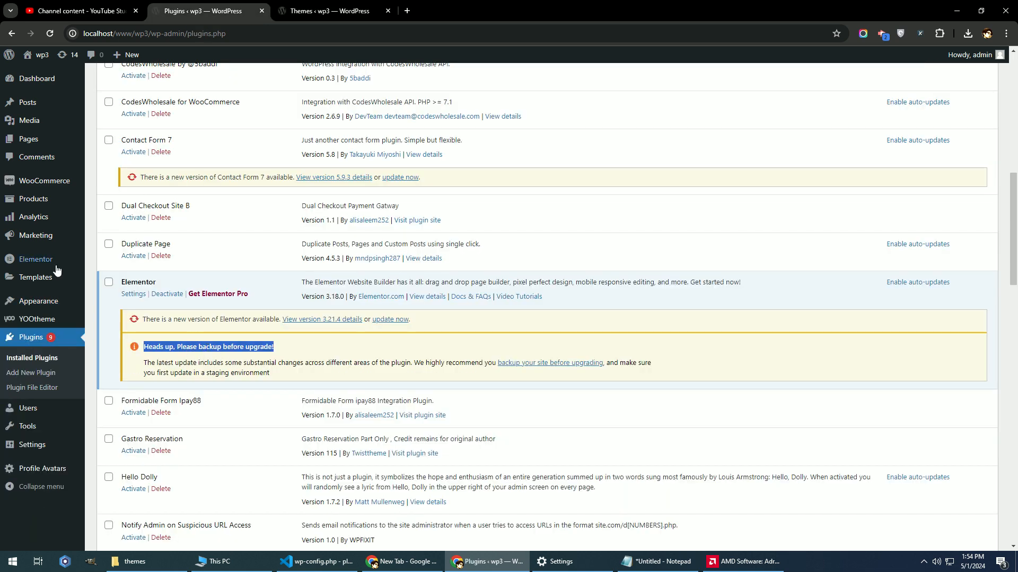
Open the Version Control section of Elementor's Tools and examine the rollback version choices
{"action": "mouse_move", "coordinate": [53, 261]}
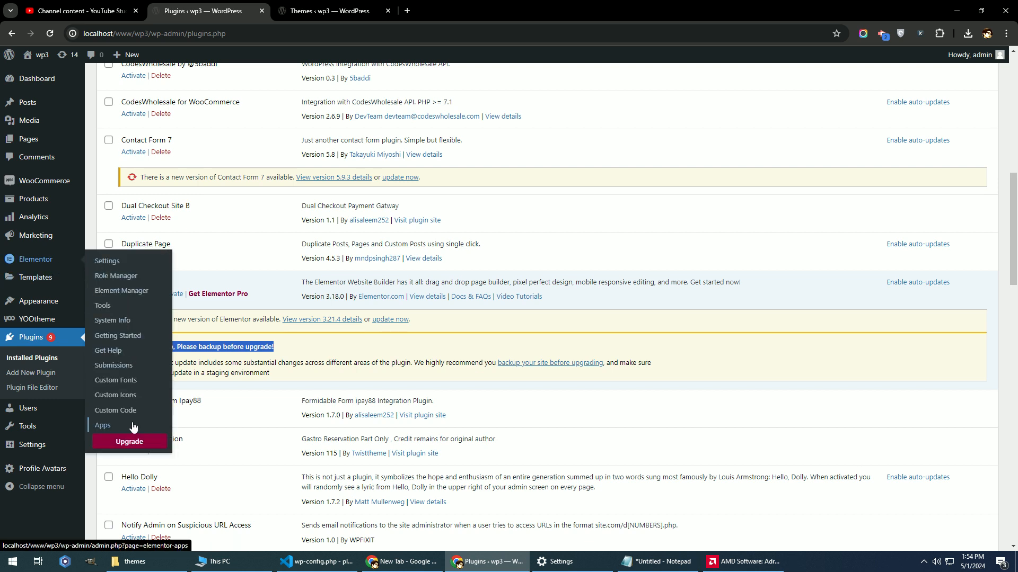
{"action": "left_click", "coordinate": [105, 307]}
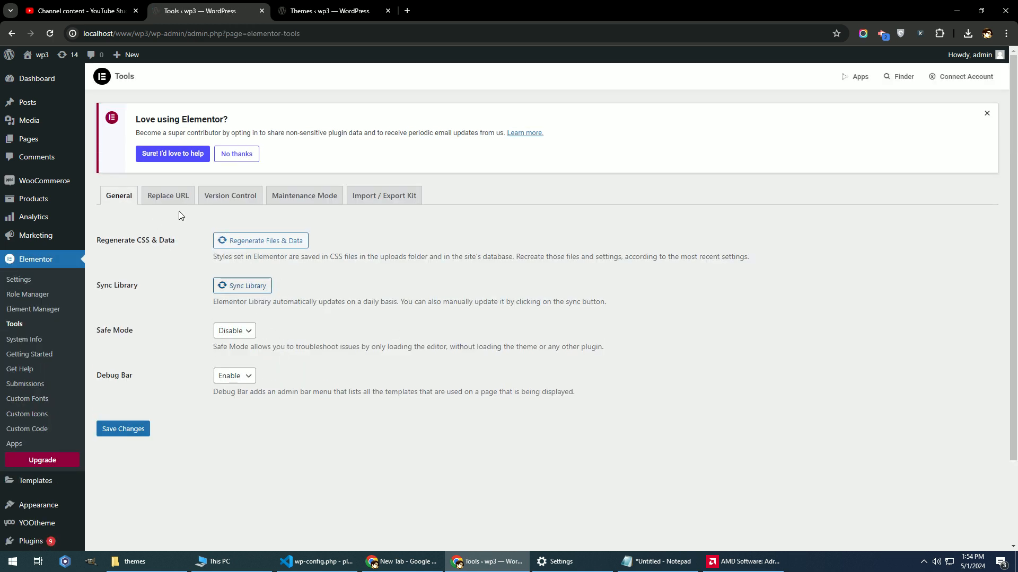
{"action": "left_click", "coordinate": [225, 201]}
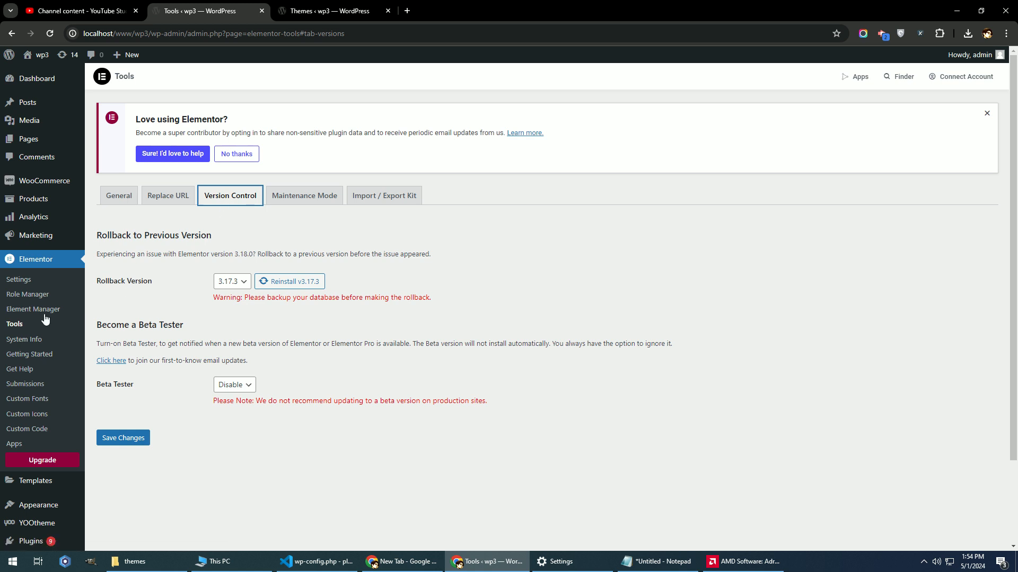
{"action": "triple_click", "coordinate": [122, 236]}
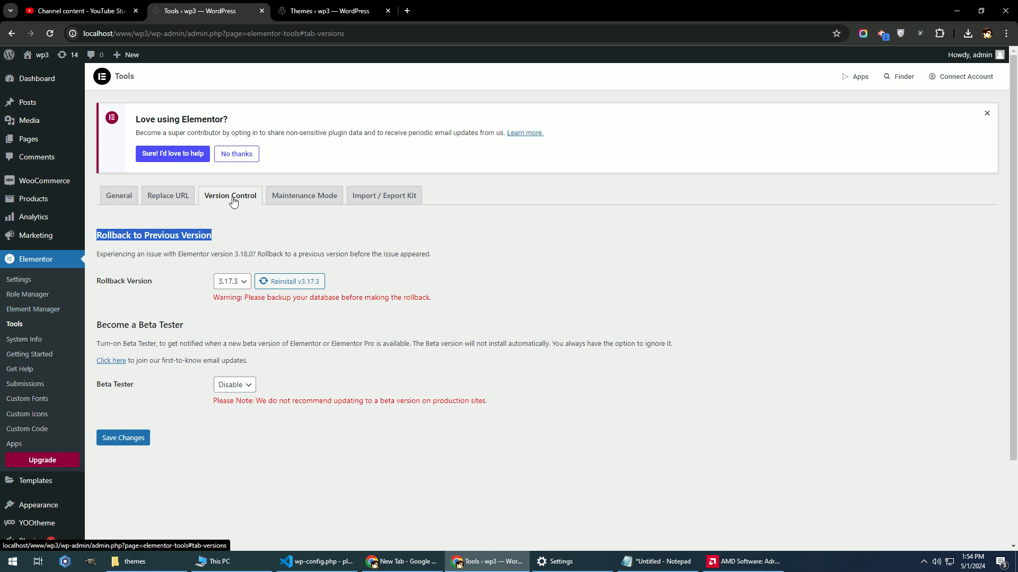
{"action": "left_click", "coordinate": [285, 300]}
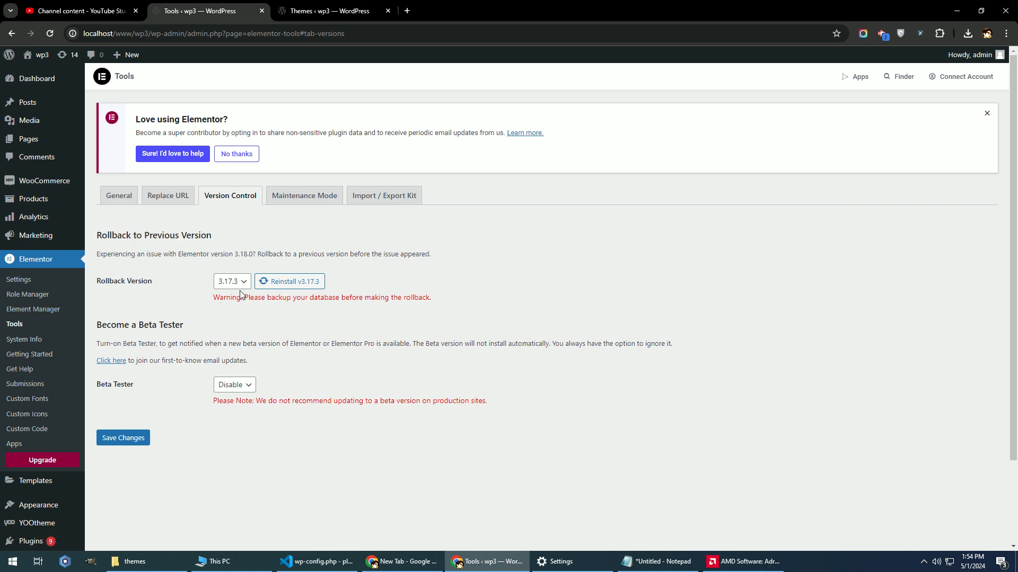
{"action": "left_click", "coordinate": [235, 284]}
{"action": "left_click", "coordinate": [234, 278]}
{"action": "left_click", "coordinate": [208, 280]}
Reopen the installed plugins list, review the automatic update settings, and glance at the Themes tab before returning to the plugins
{"action": "scroll", "coordinate": [152, 371], "scroll_direction": "down", "scroll_amount": 2}
{"action": "mouse_move", "coordinate": [61, 441]}
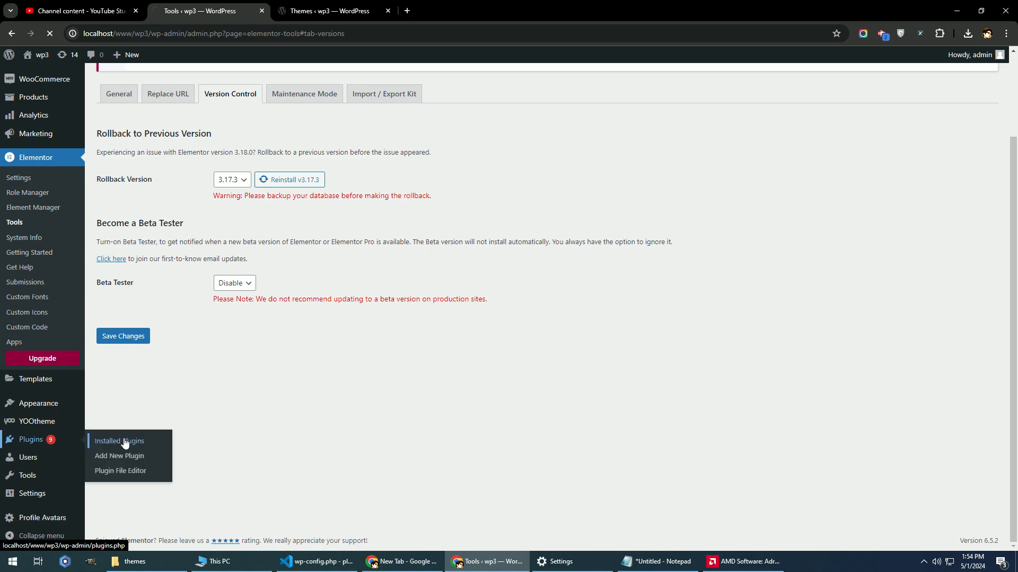
{"action": "left_click", "coordinate": [111, 443]}
{"action": "scroll", "coordinate": [808, 368], "scroll_direction": "down", "scroll_amount": 10}
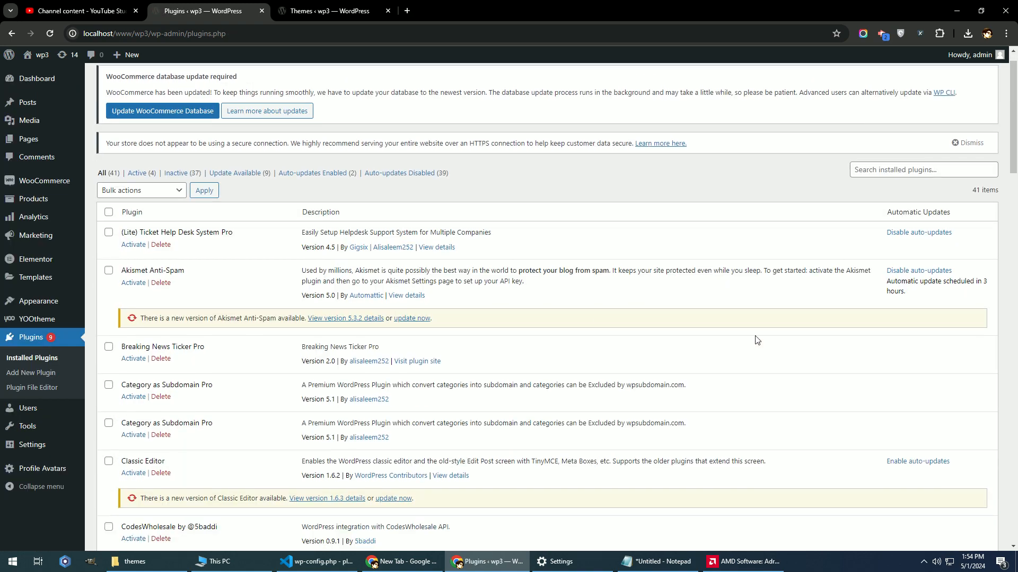
{"action": "scroll", "coordinate": [808, 368], "scroll_direction": "down", "scroll_amount": 14}
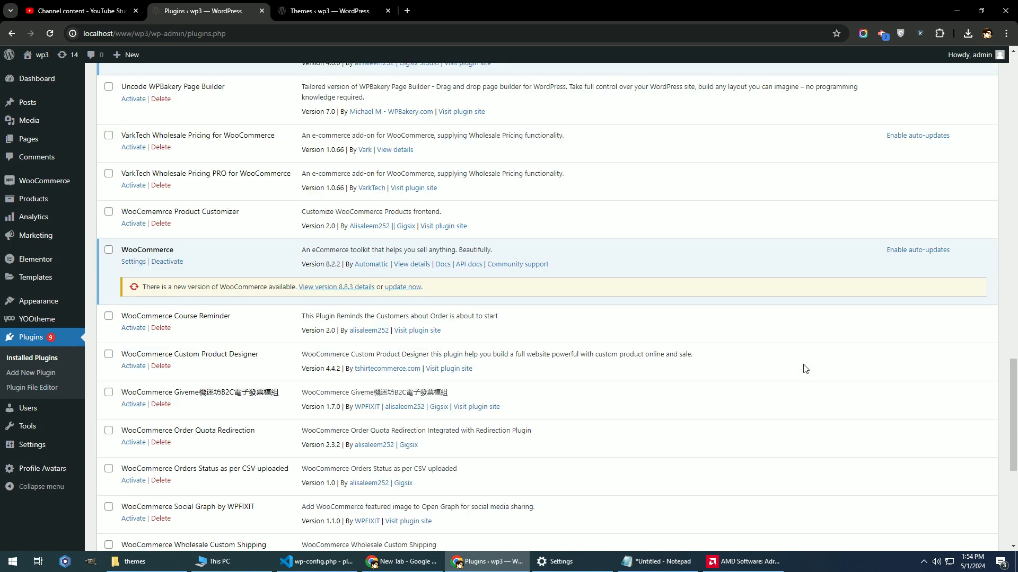
{"action": "scroll", "coordinate": [805, 369], "scroll_direction": "up", "scroll_amount": 20}
{"action": "scroll", "coordinate": [805, 369], "scroll_direction": "up", "scroll_amount": 5}
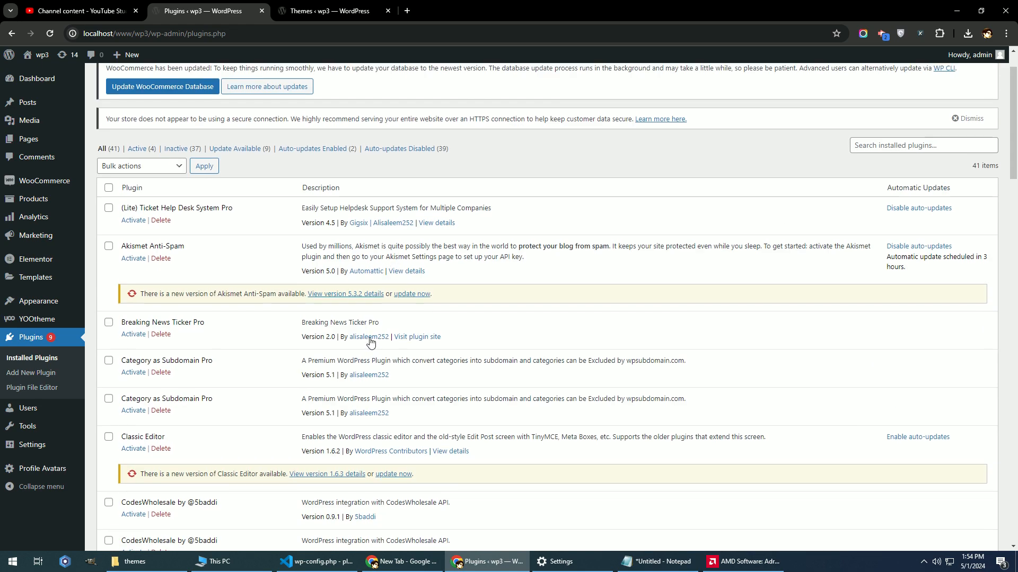
{"action": "left_click", "coordinate": [318, 10]}
{"action": "left_click", "coordinate": [201, 5]}
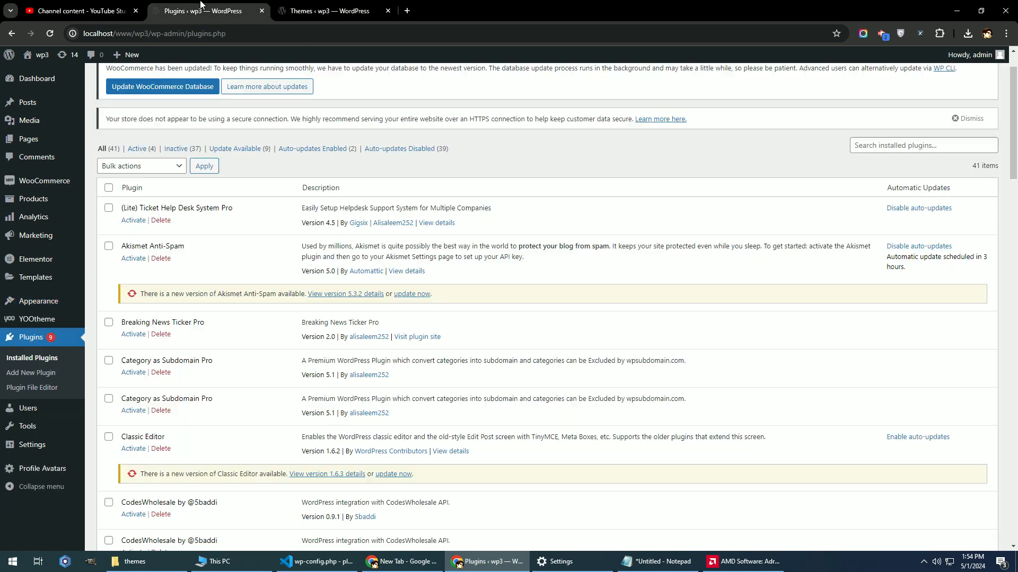